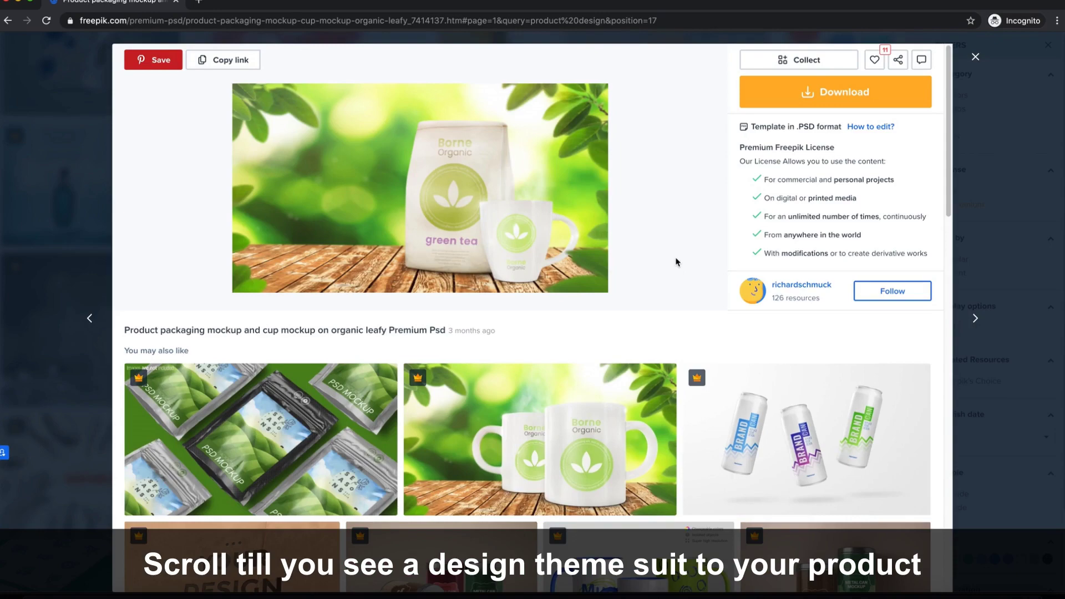
Download the organic leafy coffee cup mockup and open its 108.psd file in Photoshop
click(565, 423)
click(836, 92)
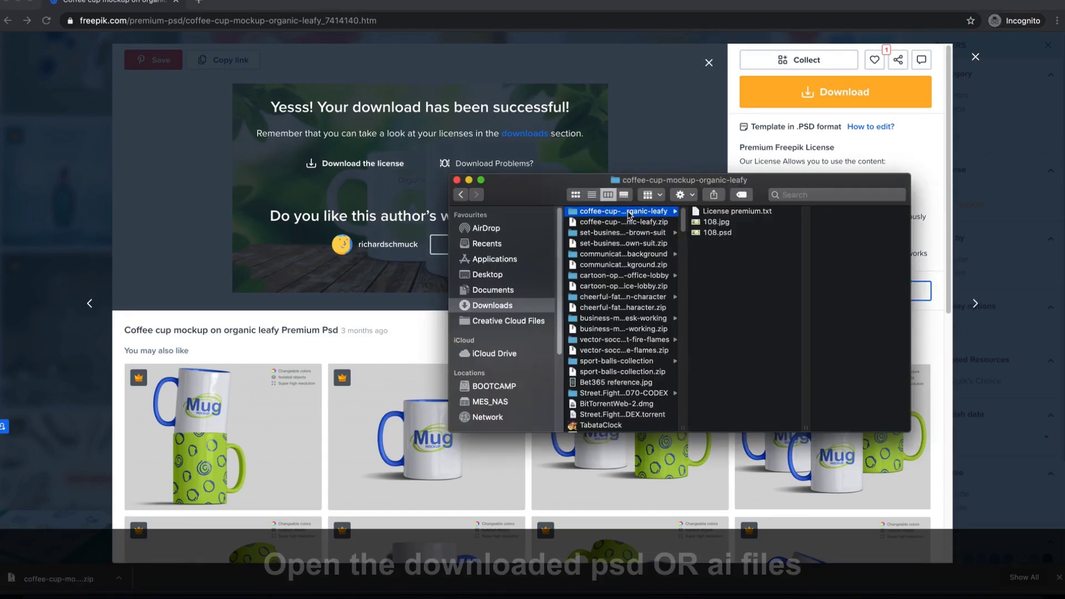
click(729, 234)
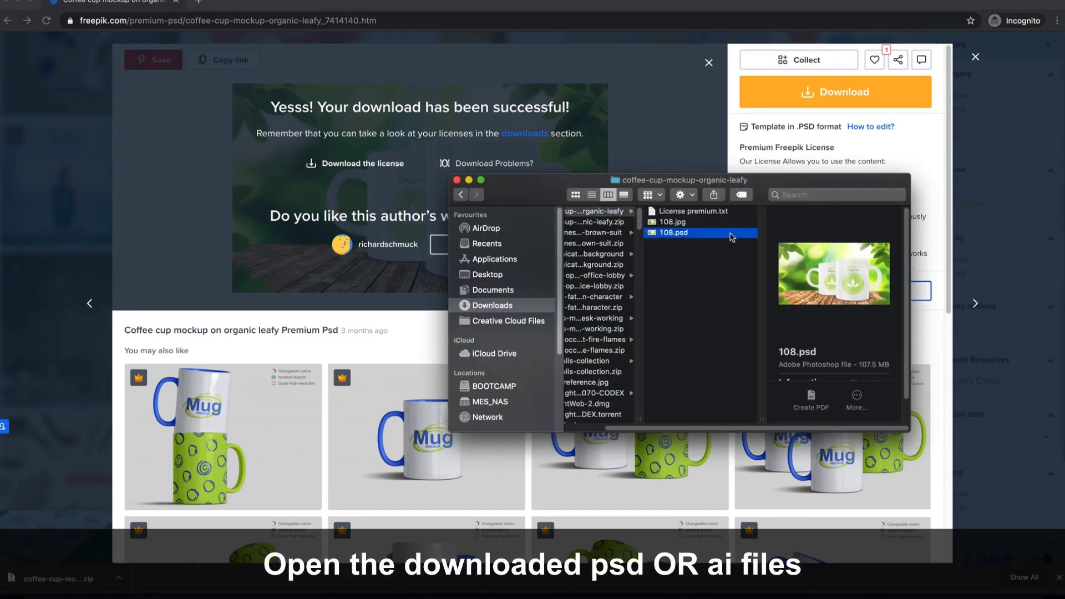
right_click(682, 235)
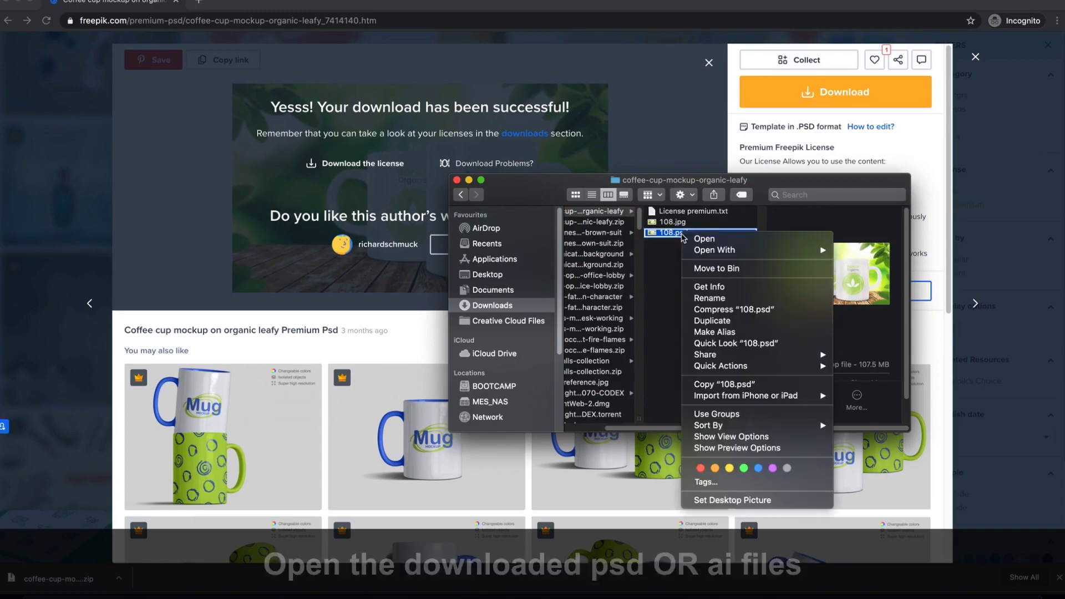
click(700, 239)
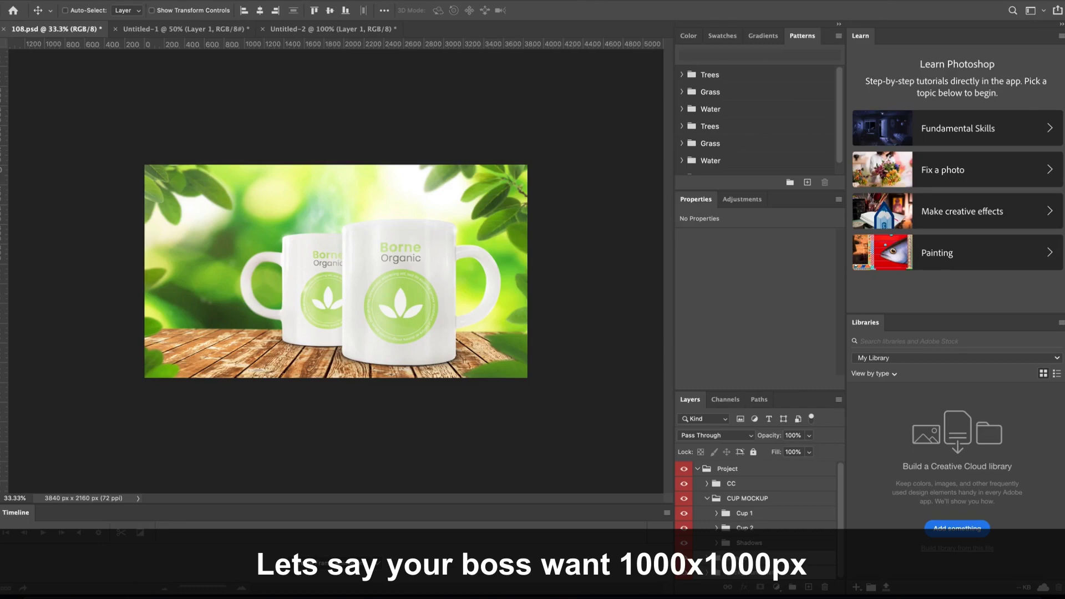
Create a new 1000 x 1000 px document named "ABC Product Marketing Material Design"
click(97, 0)
click(103, 0)
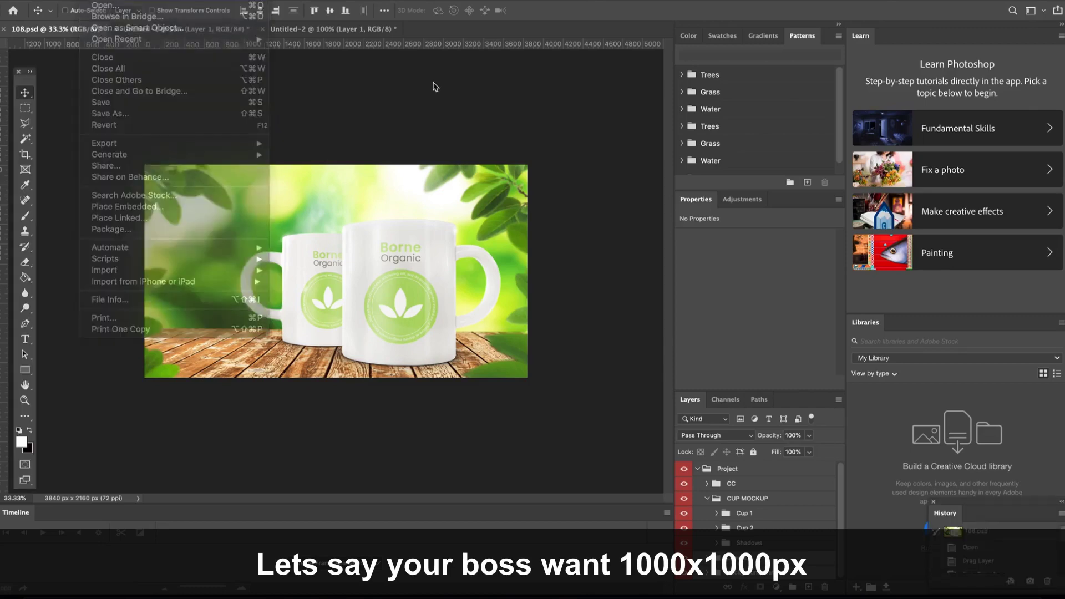
double_click(638, 209)
text(1000)
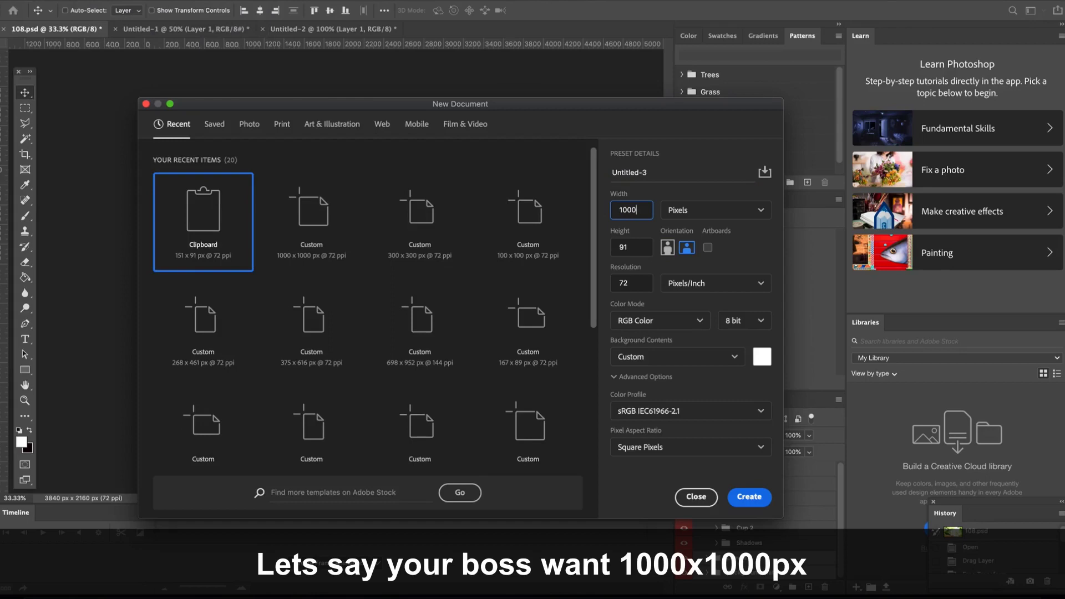
click(577, 251)
double_click(641, 249)
text(1)
click(666, 172)
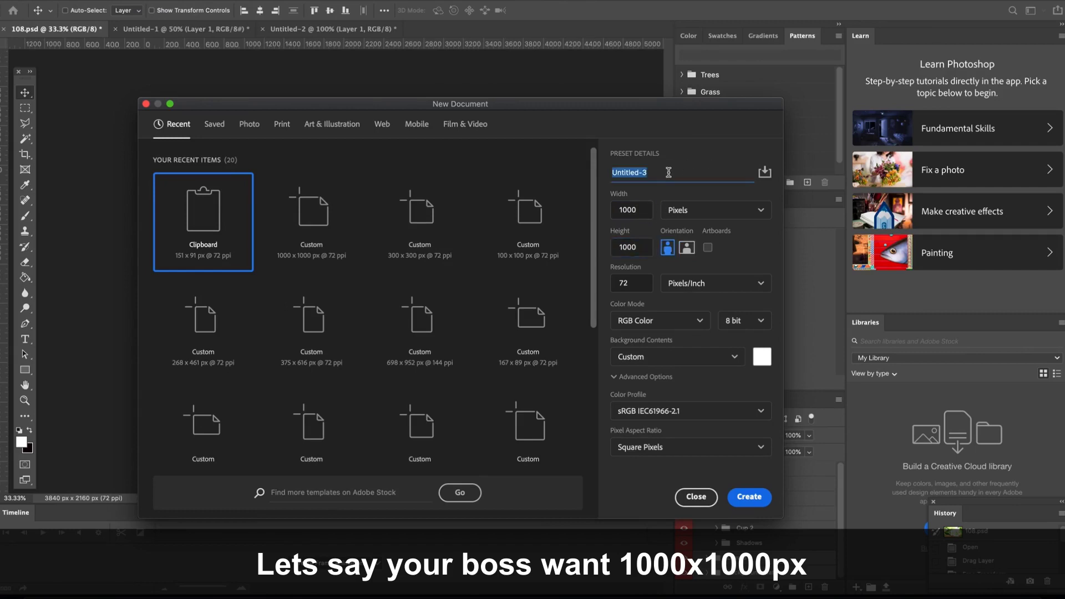
text(AB)
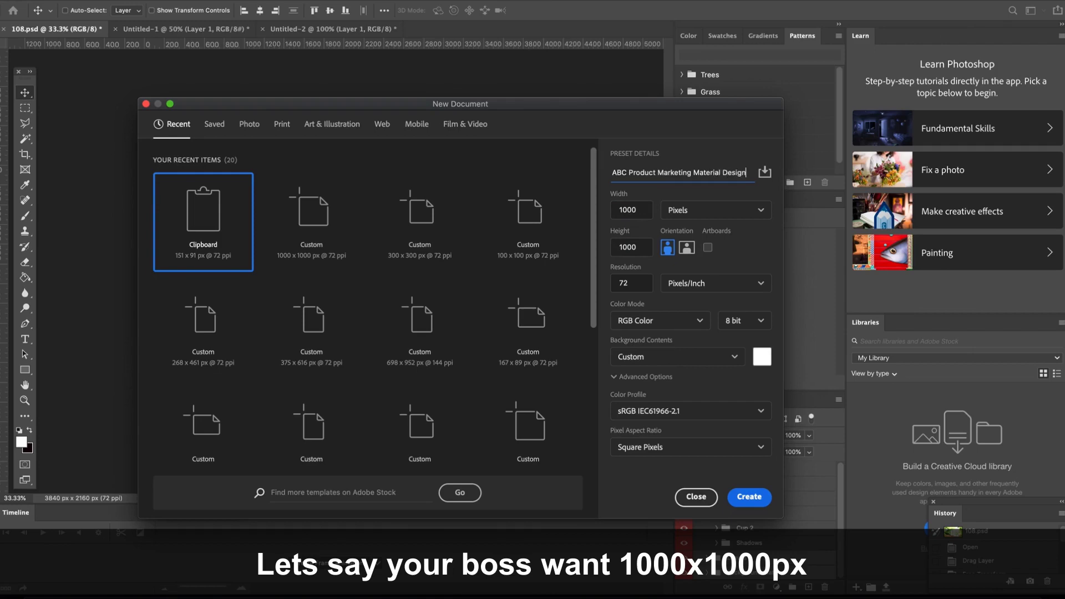
key(Return)
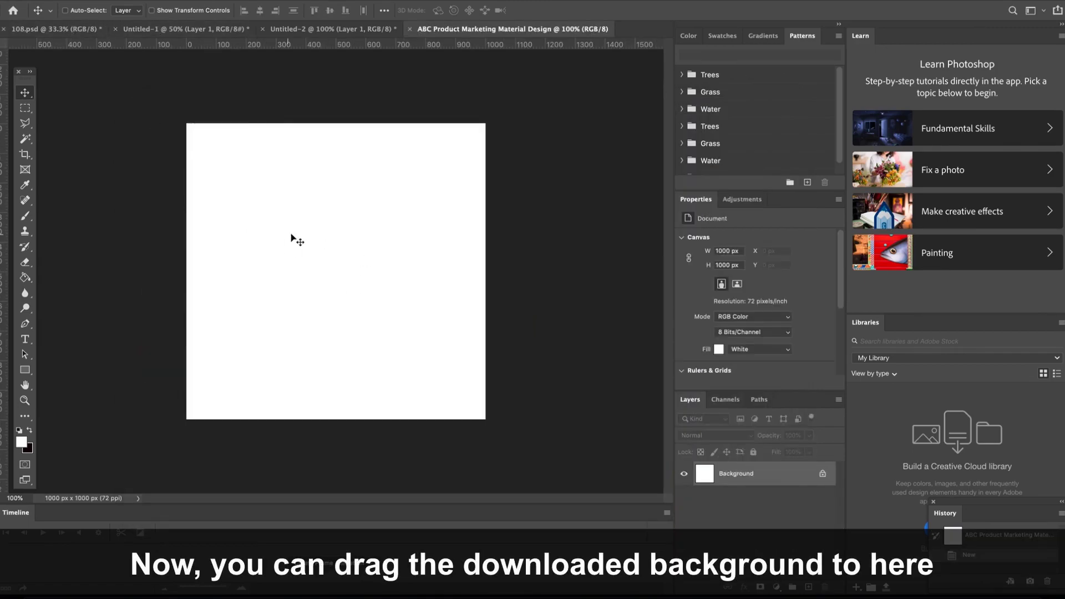
Copy the Leaves and Background Plate groups together from 108.psd into the ABC Product Marketing Material Design document
click(95, 29)
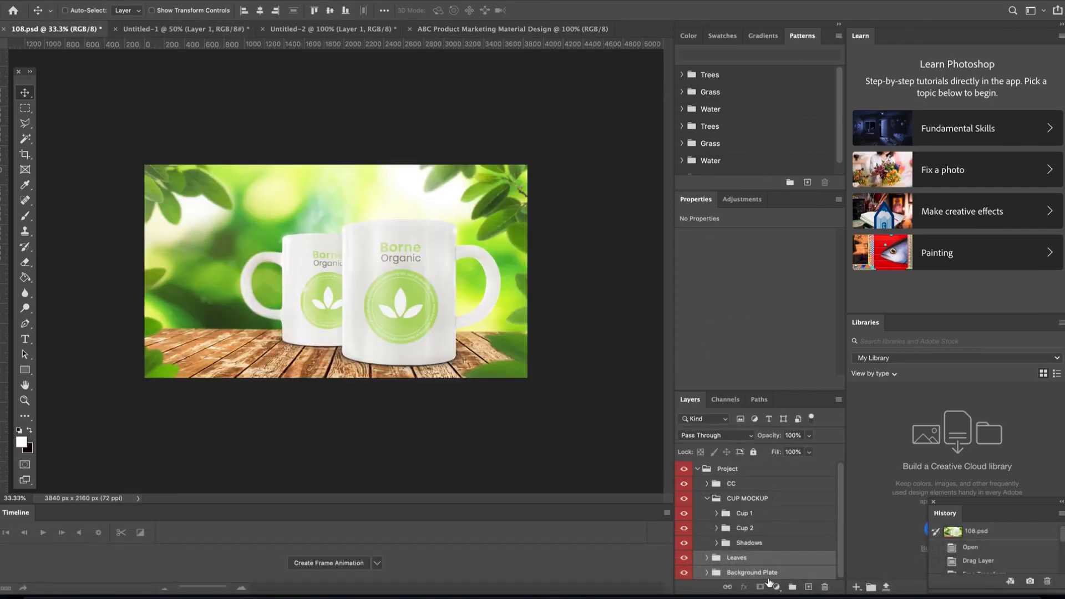
click(760, 572)
click(683, 571)
click(684, 572)
click(684, 557)
click(684, 558)
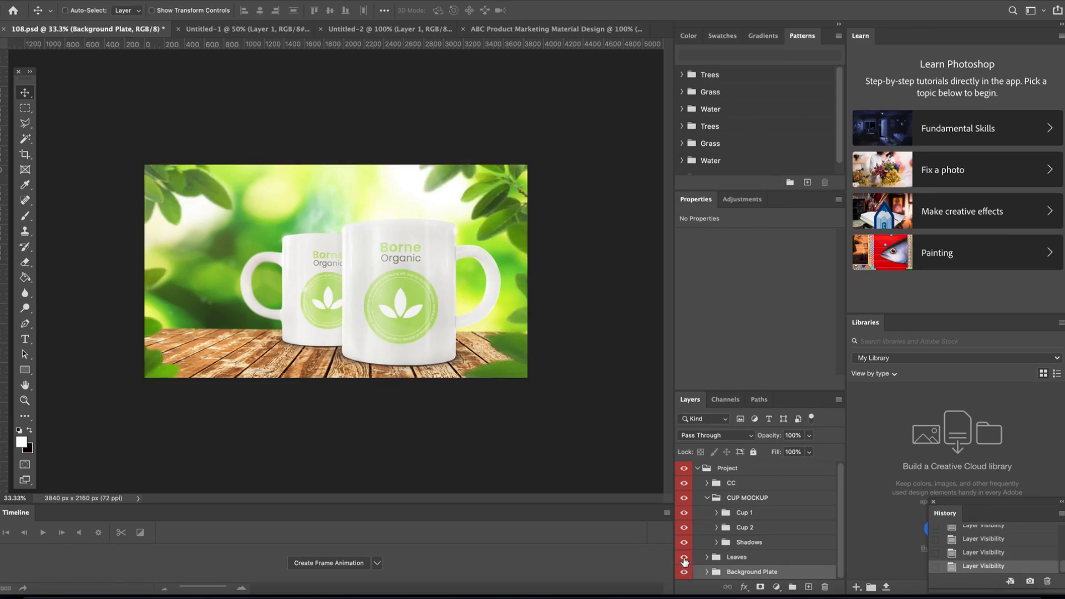
shift+click(730, 557)
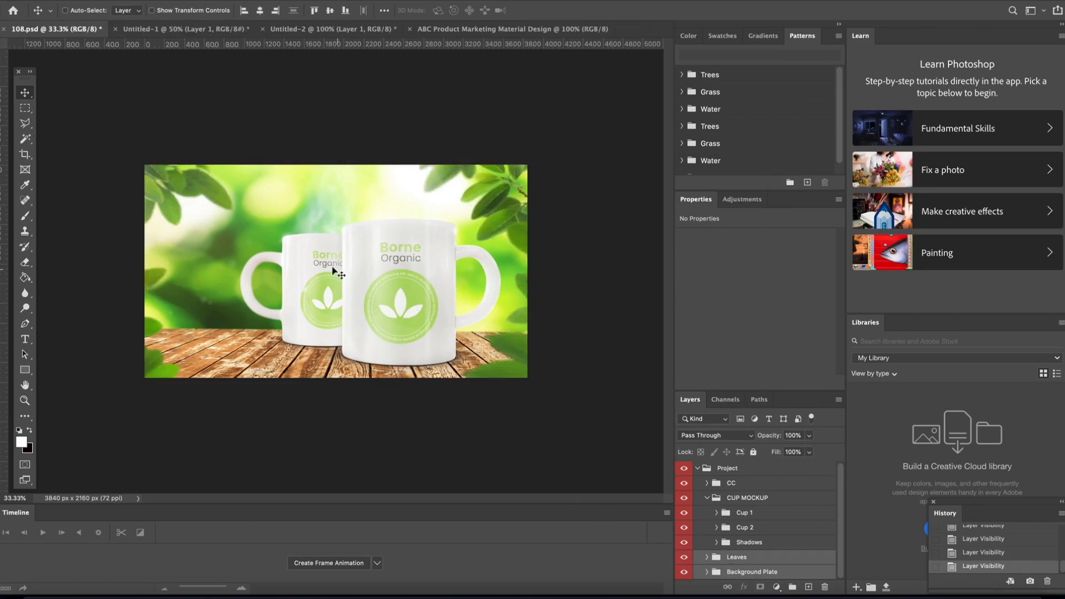
drag(416, 197, 349, 220)
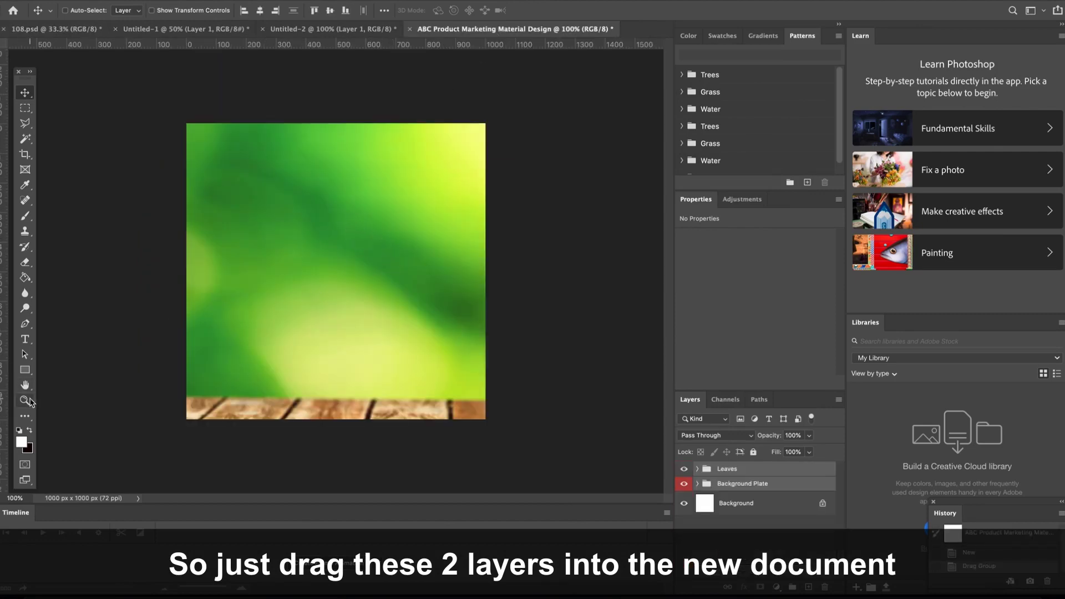
Scale the Leaves and Background Plate groups proportionally to about 49.25% and position them so the backdrop covers the whole canvas
key(z)
alt+click(404, 278)
alt+click(405, 276)
alt+click(404, 275)
alt+click(405, 276)
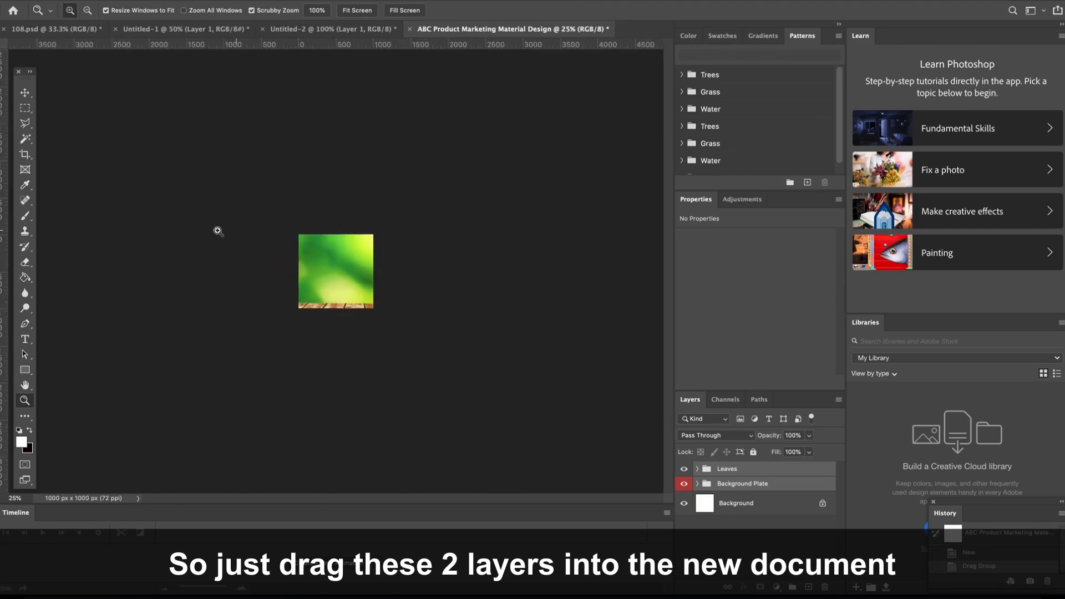
click(22, 95)
key(ctrl+t)
drag(197, 178, 291, 232)
drag(390, 300, 358, 284)
drag(450, 218, 393, 248)
drag(372, 284, 382, 267)
drag(403, 308, 409, 310)
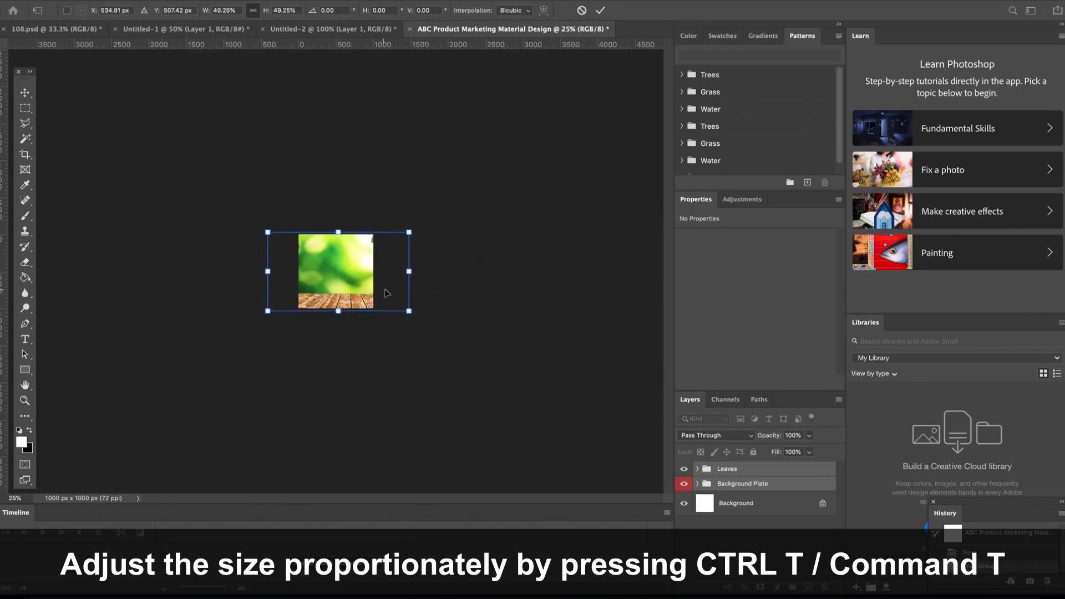
key(Return)
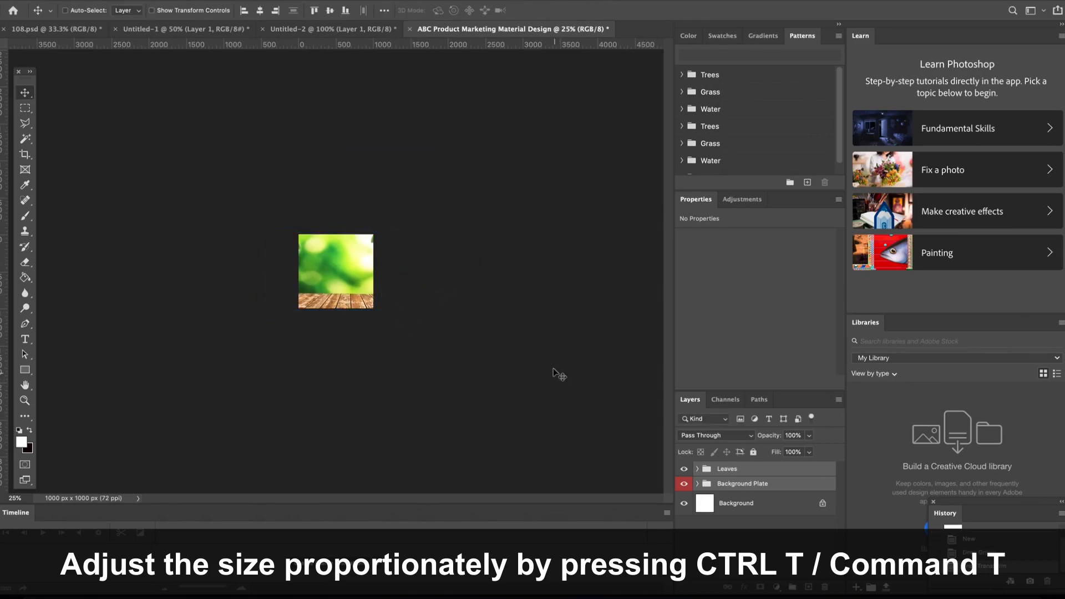
Expand the Leaves group and shift it so the leaves show along the canvas's left edge
click(702, 471)
click(698, 469)
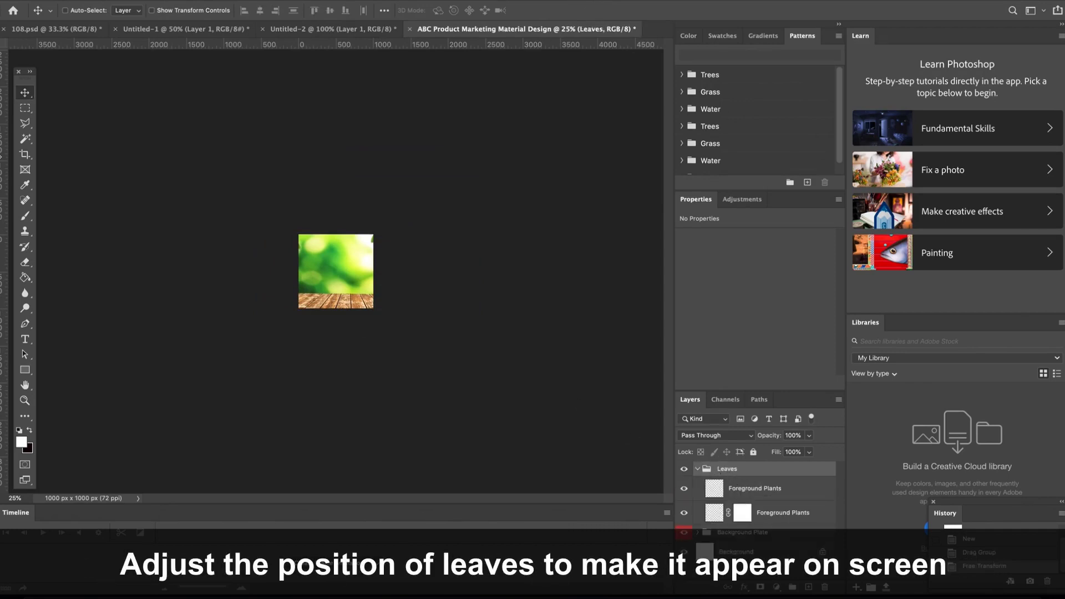
drag(322, 255, 361, 263)
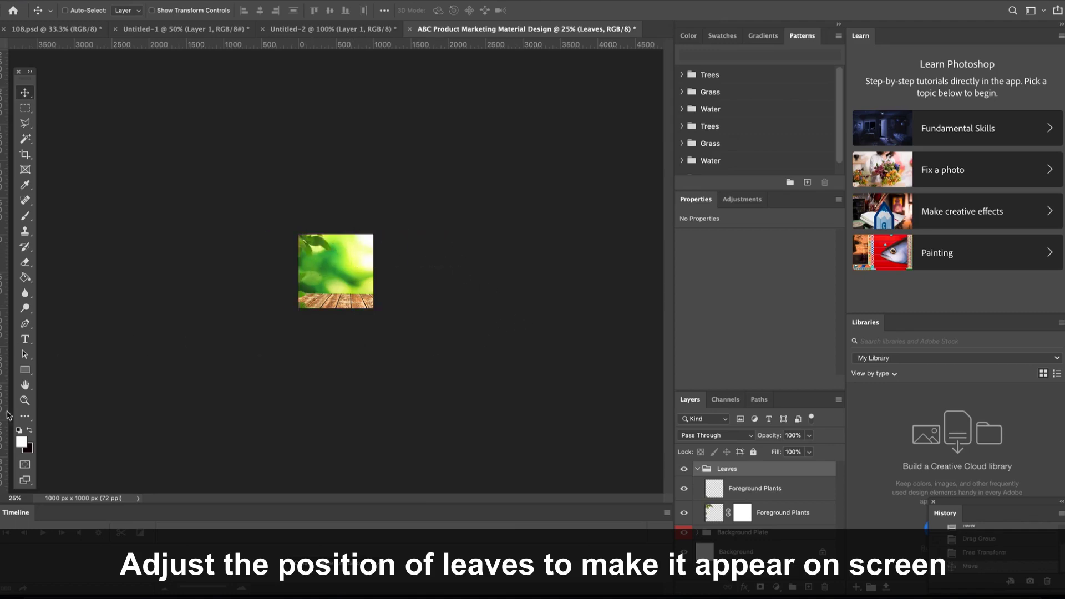
Bring the green smoothie glass from Untitled-1 into the design and place its layer above the Leaves group
click(24, 401)
click(392, 278)
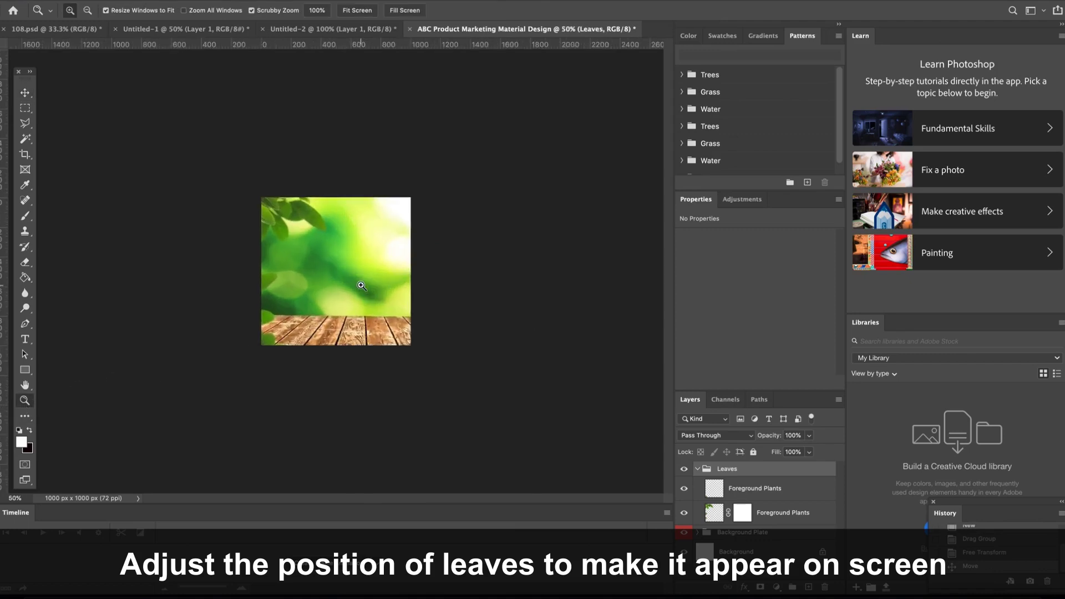
click(333, 29)
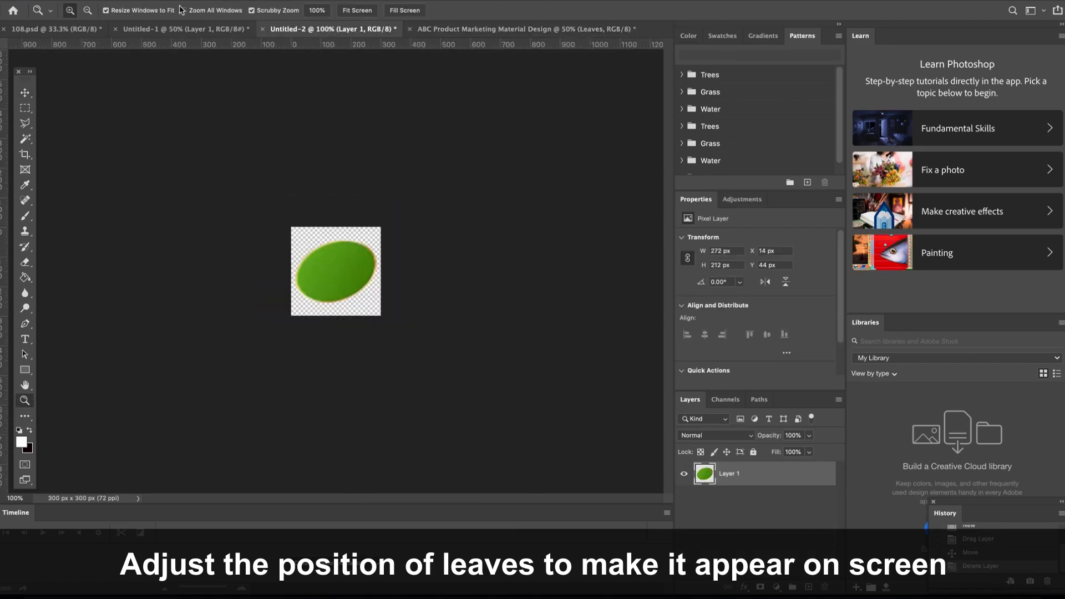
click(179, 29)
click(24, 93)
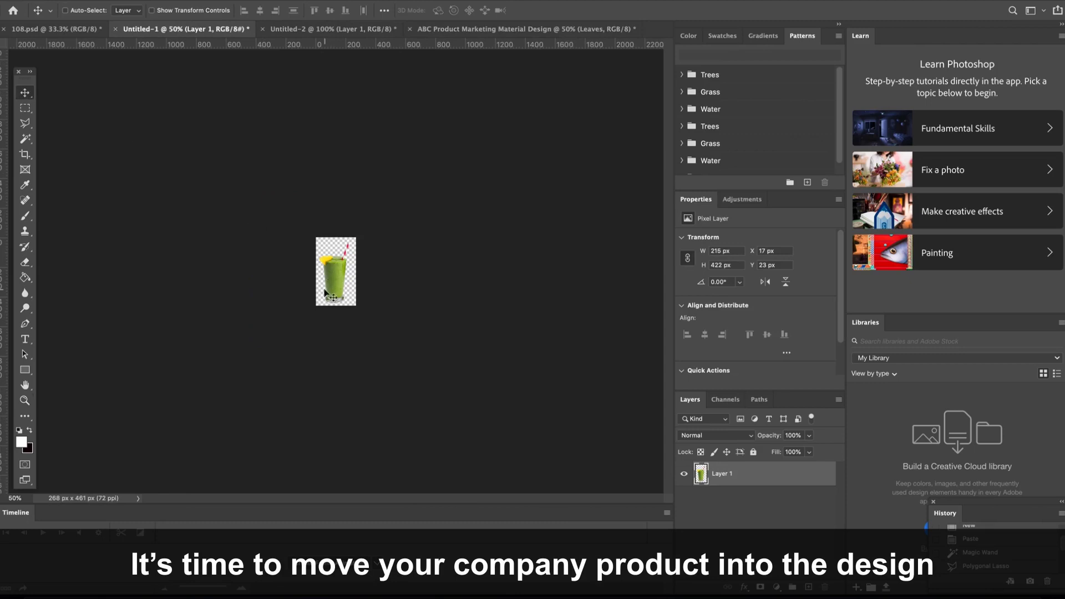
mouse_move(335, 286)
mouse_down()
mouse_move(488, 41)
mouse_move(468, 35)
mouse_move(340, 237)
mouse_move(345, 291)
mouse_up()
drag(750, 490, 744, 465)
Rename the smoothie glass layer as Product
double_click(732, 475)
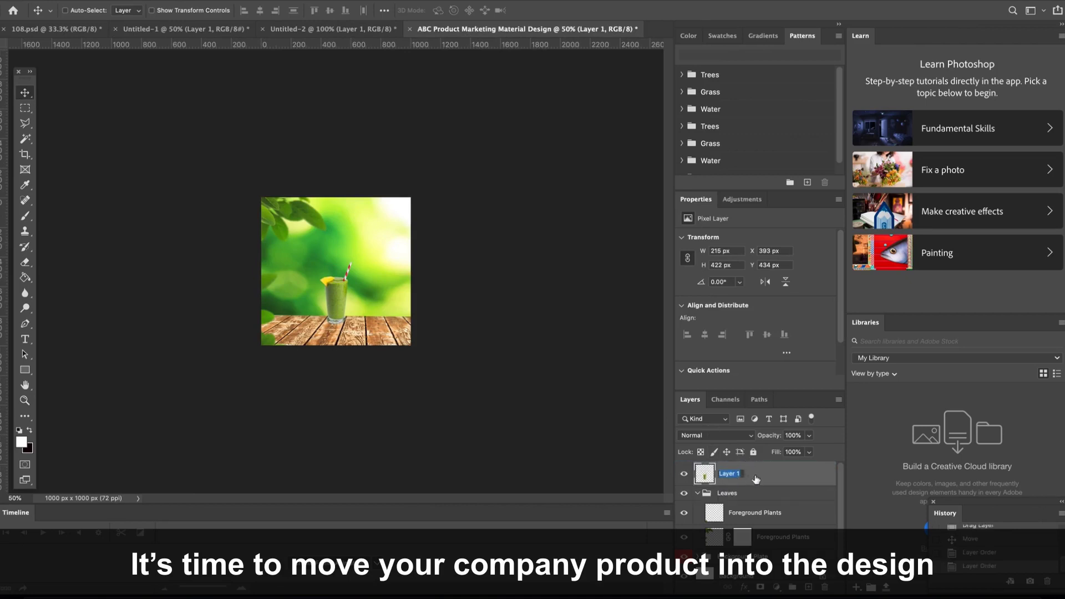
text(Pr)
key(Return)
Enlarge the smoothie glass to about 203.25% so it stands on the wooden table as the main subject
key(super)
key(super+t)
drag(352, 259, 368, 212)
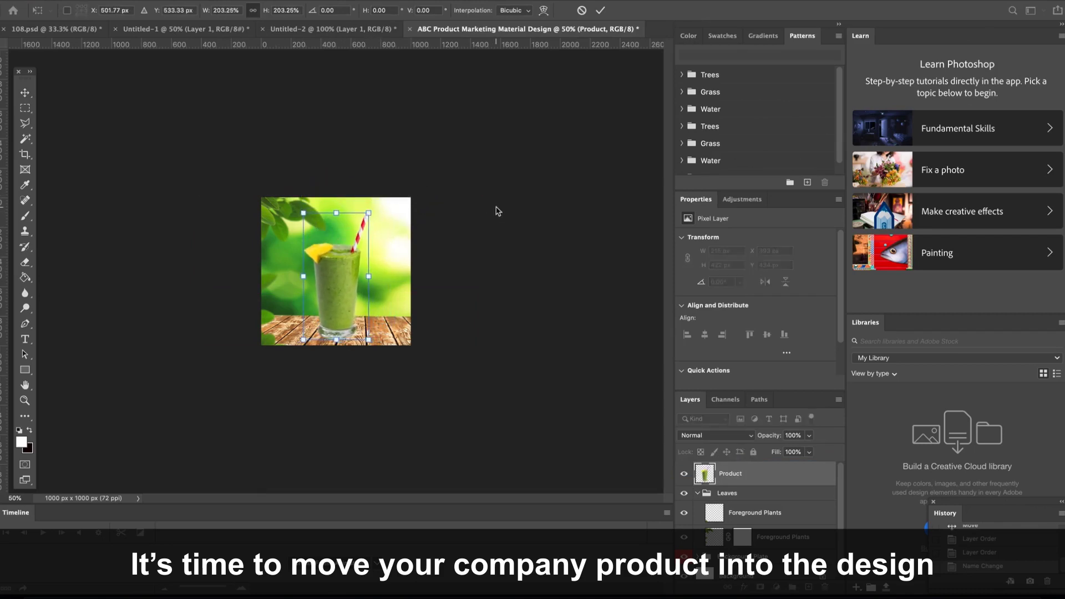
key(Return)
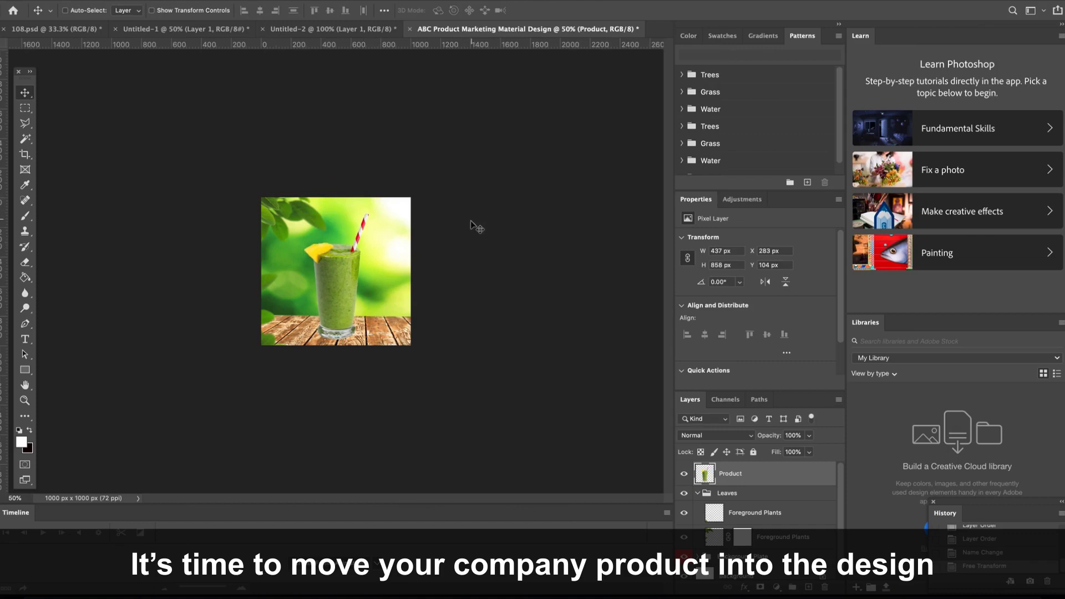
Bring the green oval from Untitled-2 into the design, place it right of the straw, and rename its layer Design1
click(322, 31)
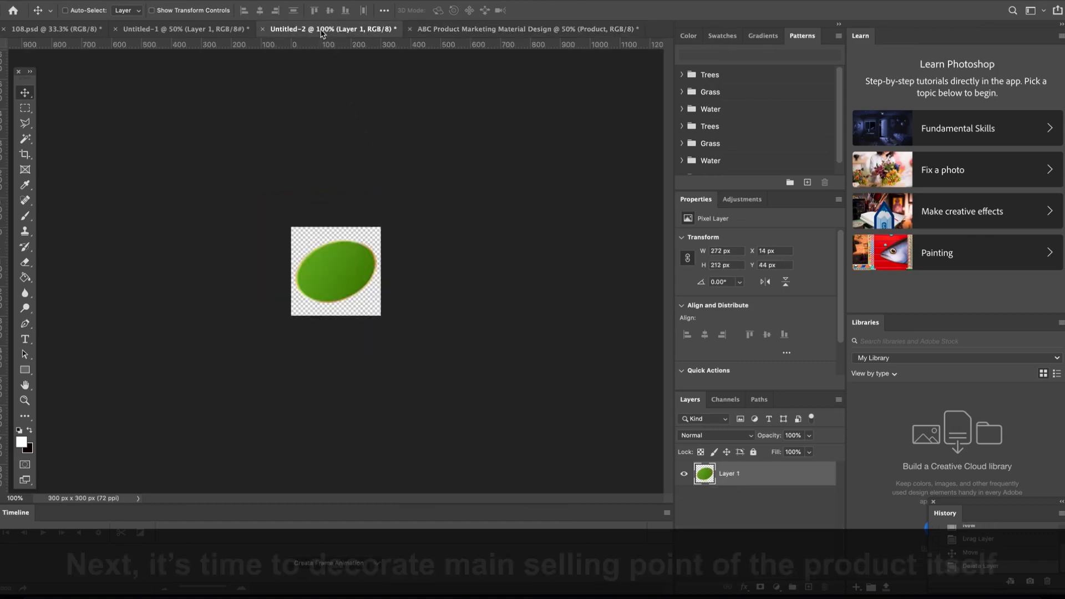
drag(352, 277, 391, 244)
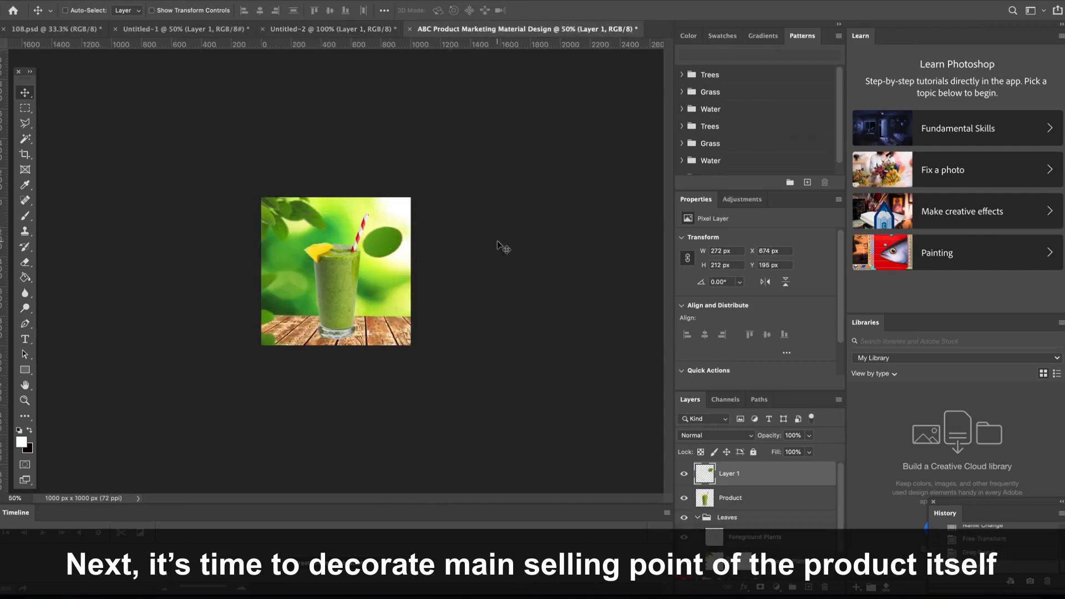
double_click(730, 476)
text(Design1)
key(Return)
Add the two-line text "100% NATURAL" in 106 pt Impact on a new layer and set its line spacing to 102 pt
click(808, 587)
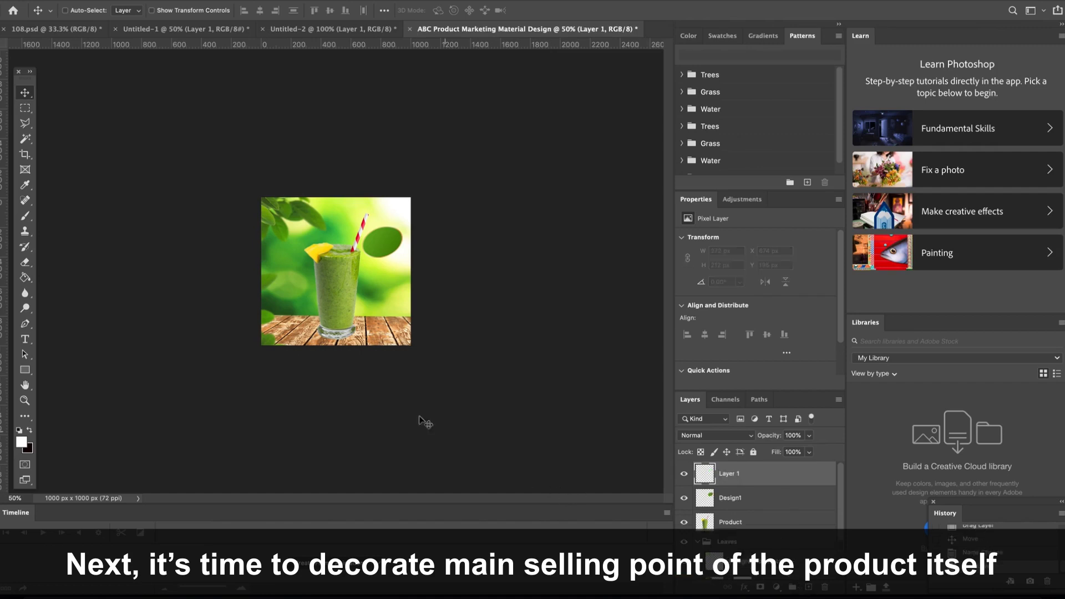
click(25, 338)
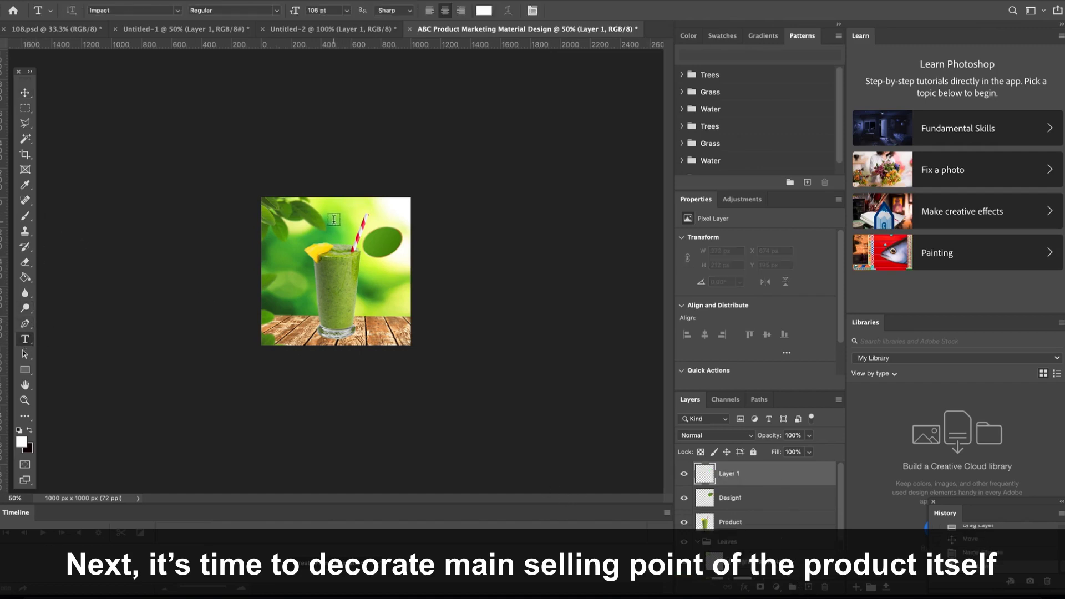
click(336, 222)
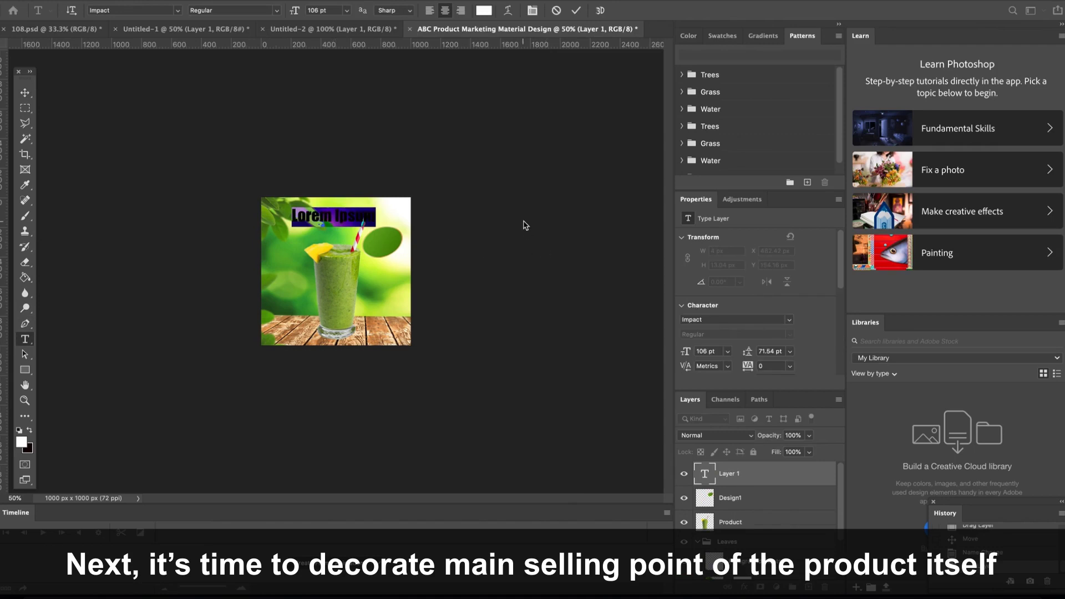
text(100% )
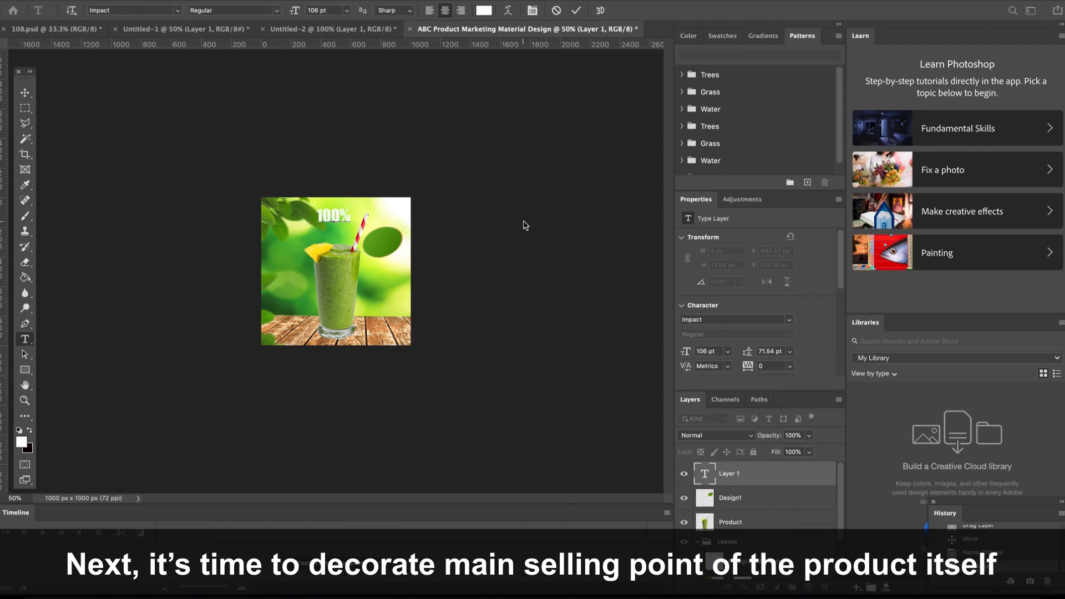
text(natura)
key(ctrl+a)
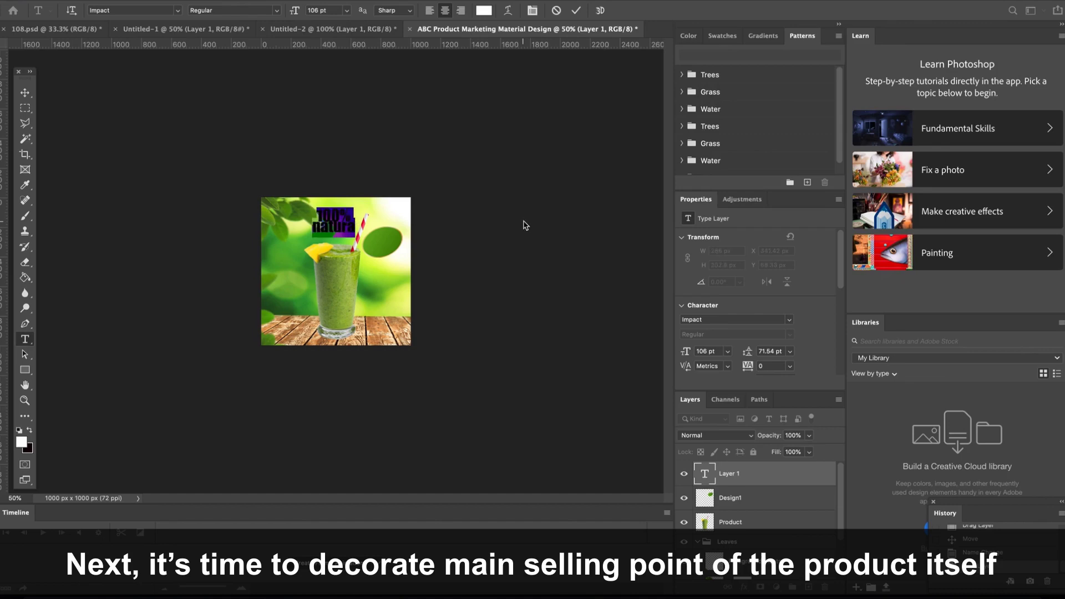
text(100%)
key(Return)
text(NATURAL)
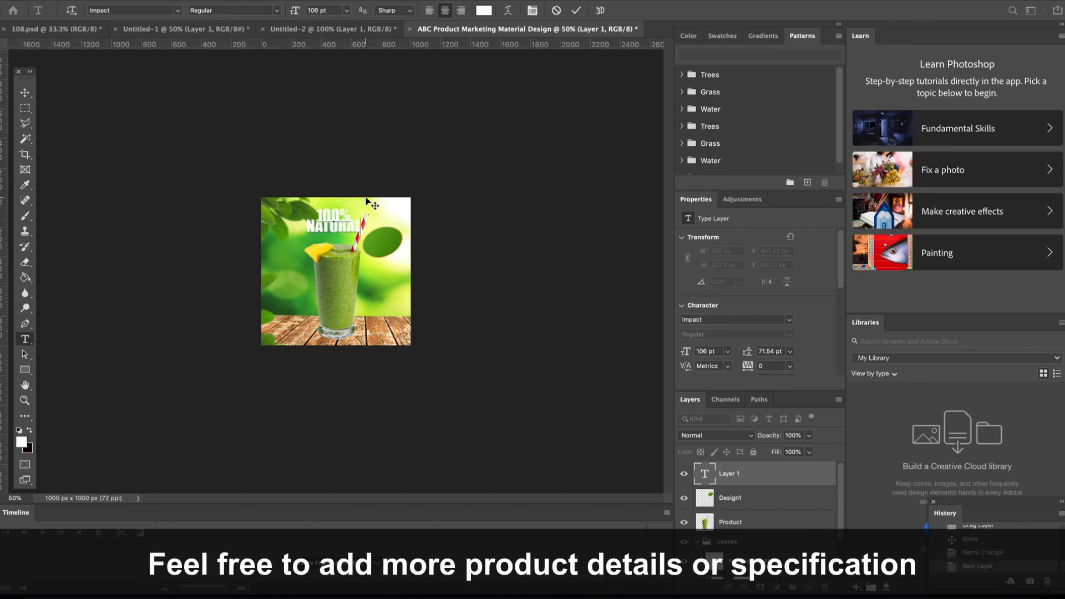
key(ctrl+a)
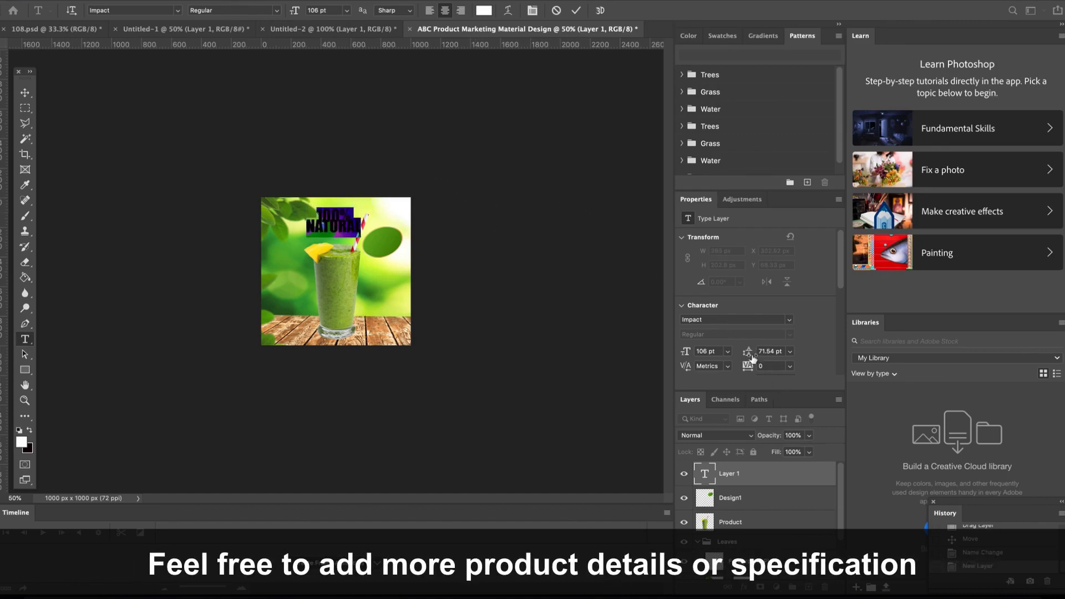
mouse_move(749, 355)
mouse_down()
mouse_move(760, 352)
mouse_move(743, 359)
mouse_up()
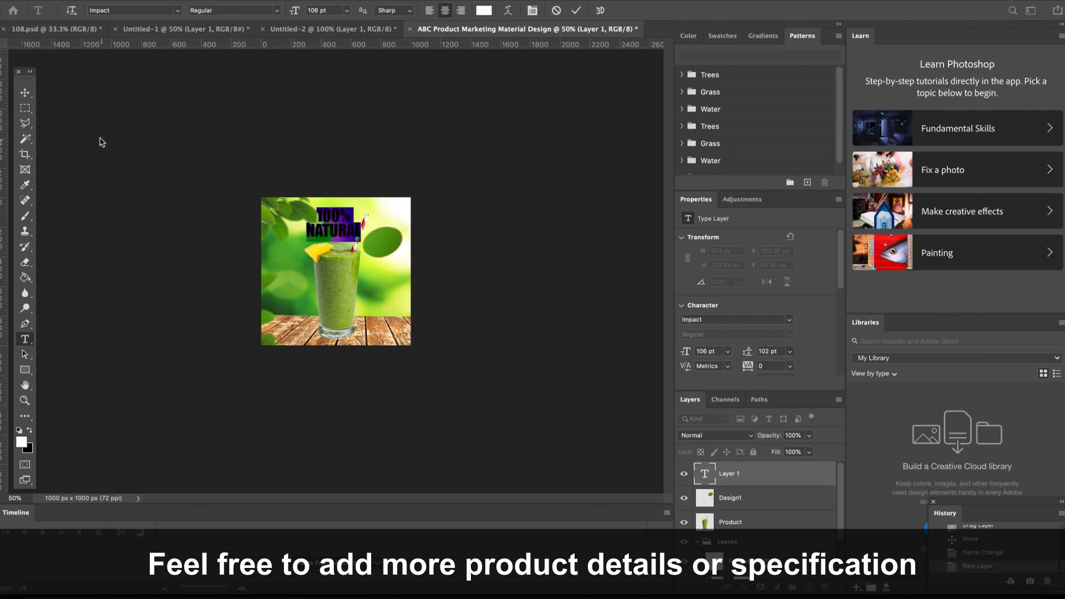
Scale the 100% NATURAL text down to about 160 x 103 px and center it on the green oval
click(25, 93)
key(ctrl+t)
drag(305, 207, 387, 244)
key(Return)
key(Left)
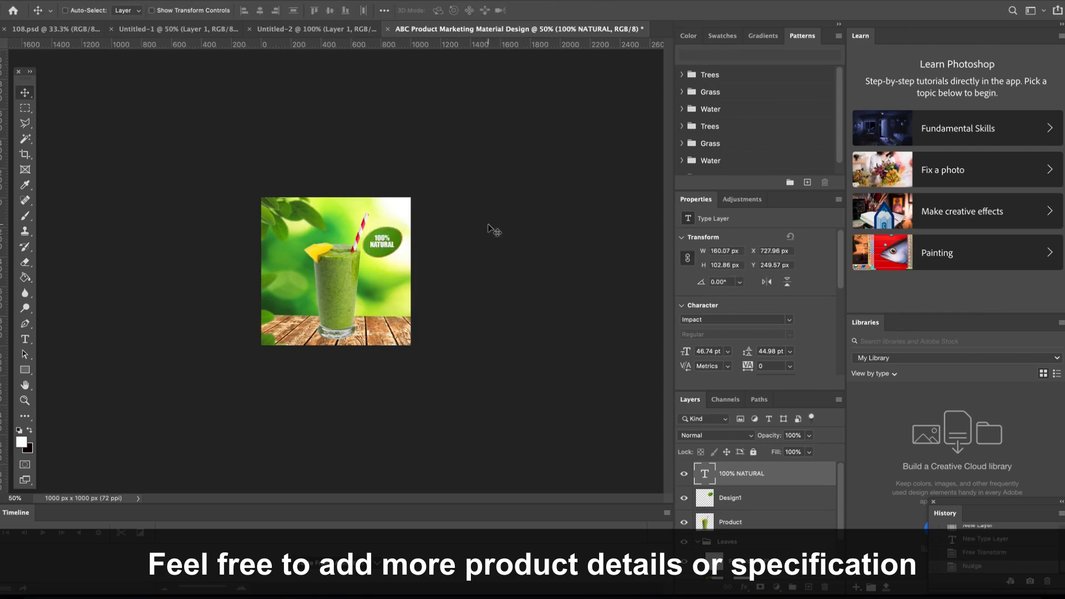
Set the font size of "100%" in the badge text to 73 pt, leaving "NATURAL" as it is
click(25, 400)
click(387, 262)
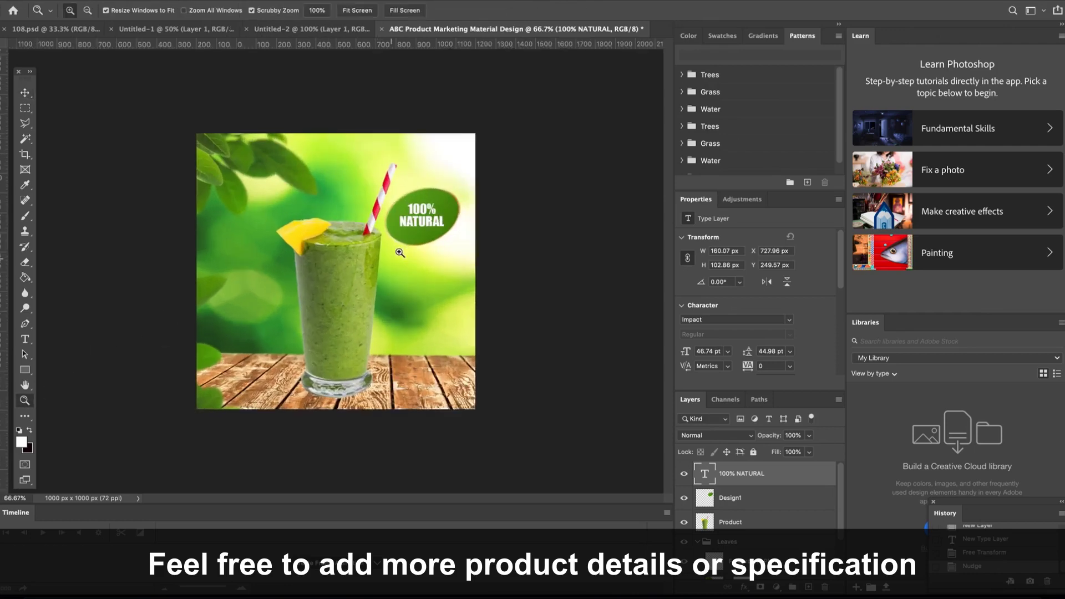
click(25, 339)
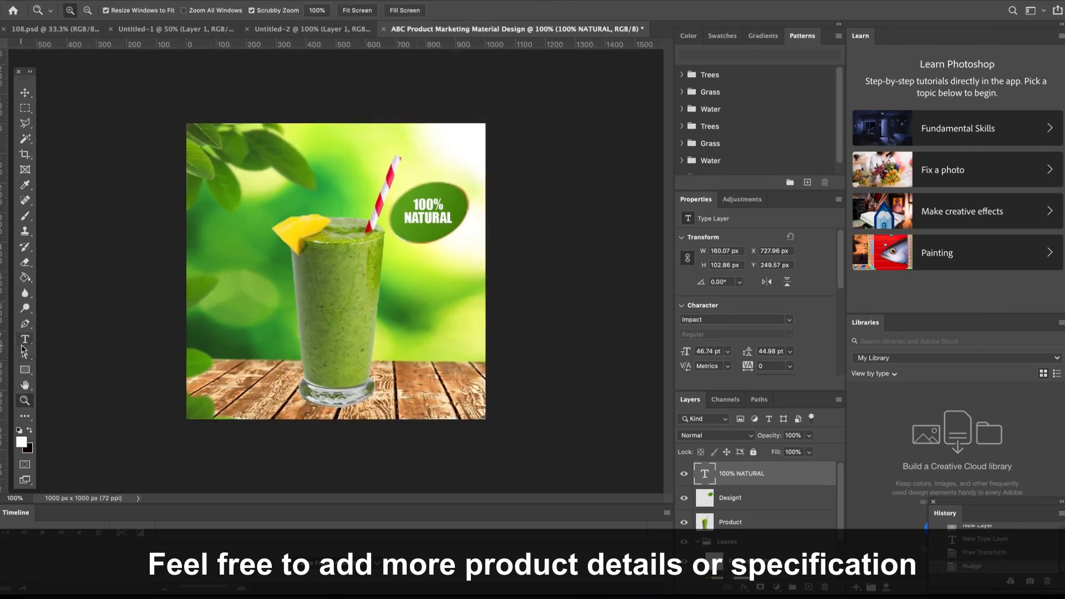
drag(414, 204, 444, 205)
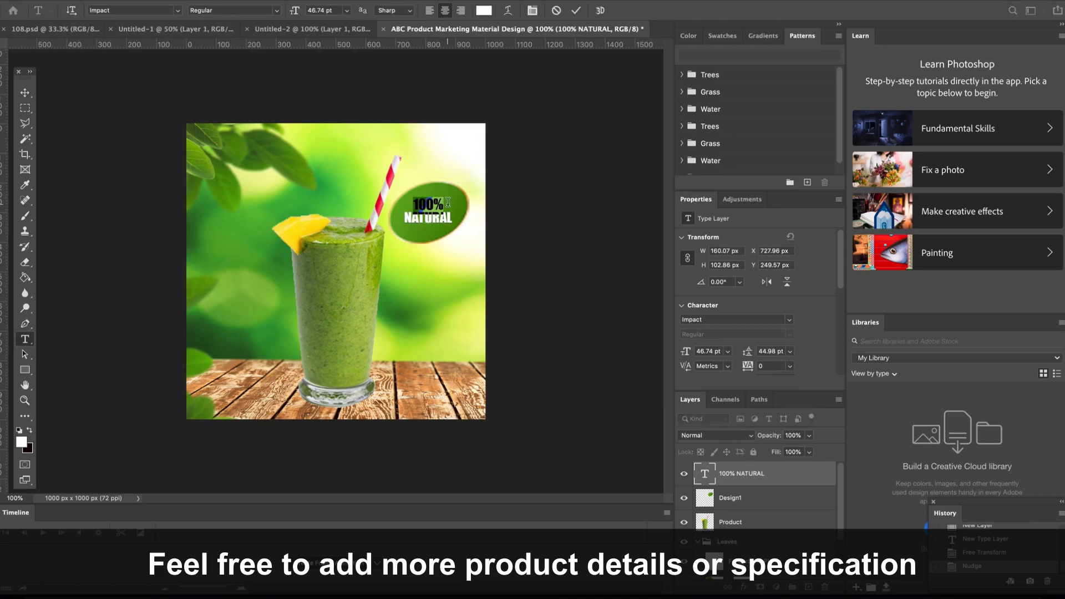
click(345, 10)
click(337, 11)
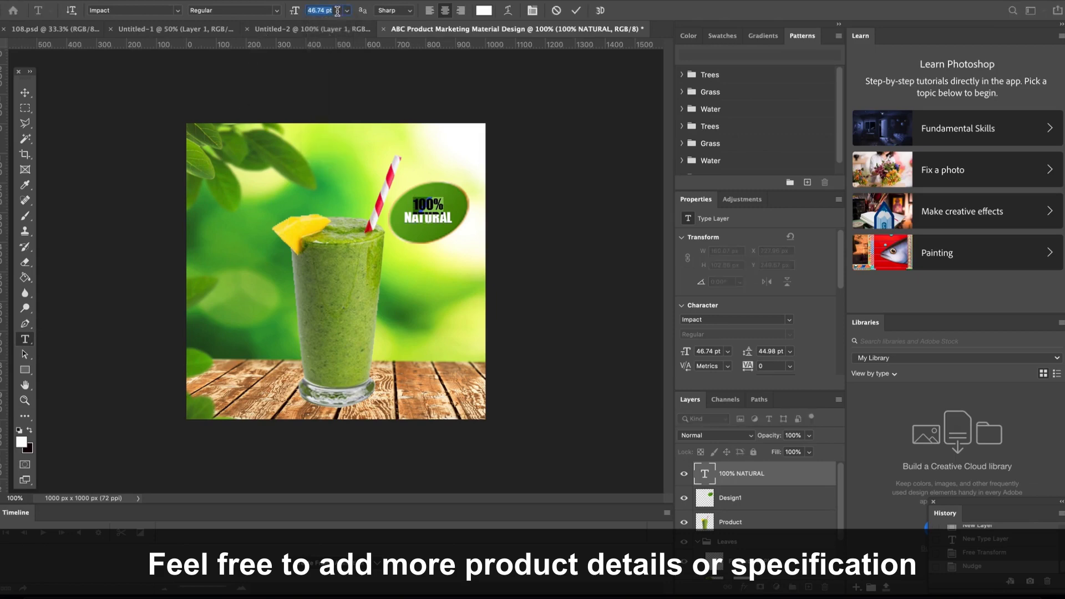
text(62)
key(Return)
text(73)
key(Return)
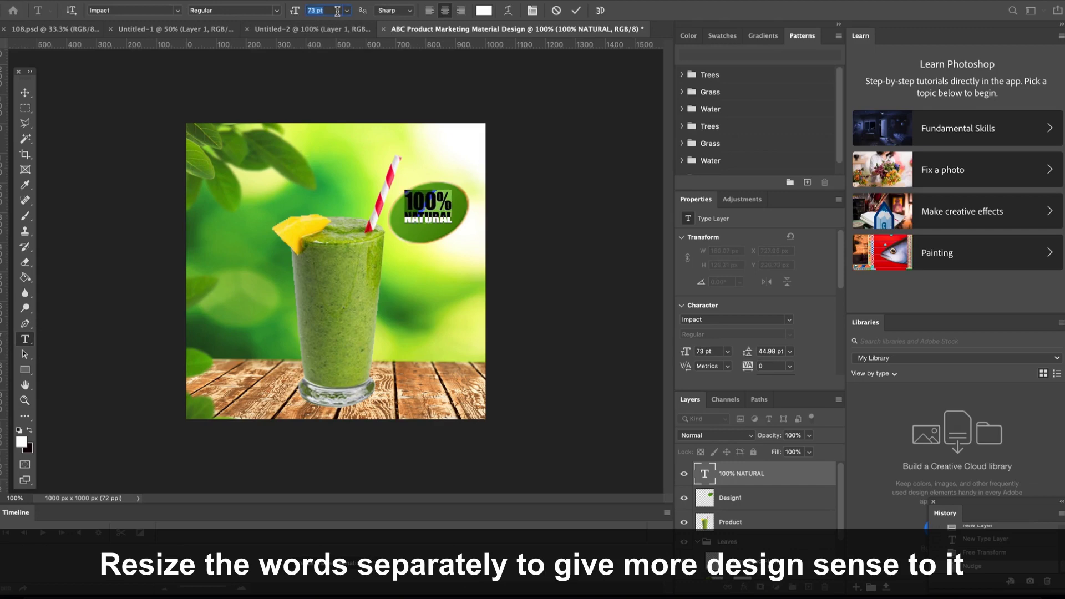
Move the 100% NATURAL text down to about Y 239 px so both lines sit centered on the green oval
click(25, 92)
key(Down)
key(Down)
key(Down)
key(Down)
key(Down)
key(Down)
key(Down)
key(Down)
key(Down)
key(Down)
key(Down)
key(Down)
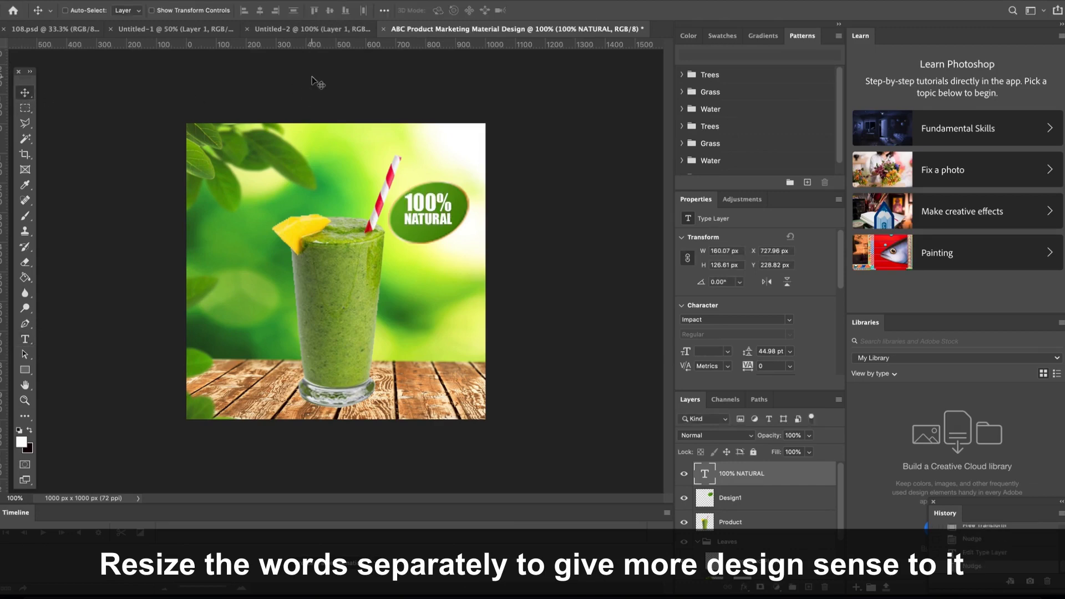
key(Down)
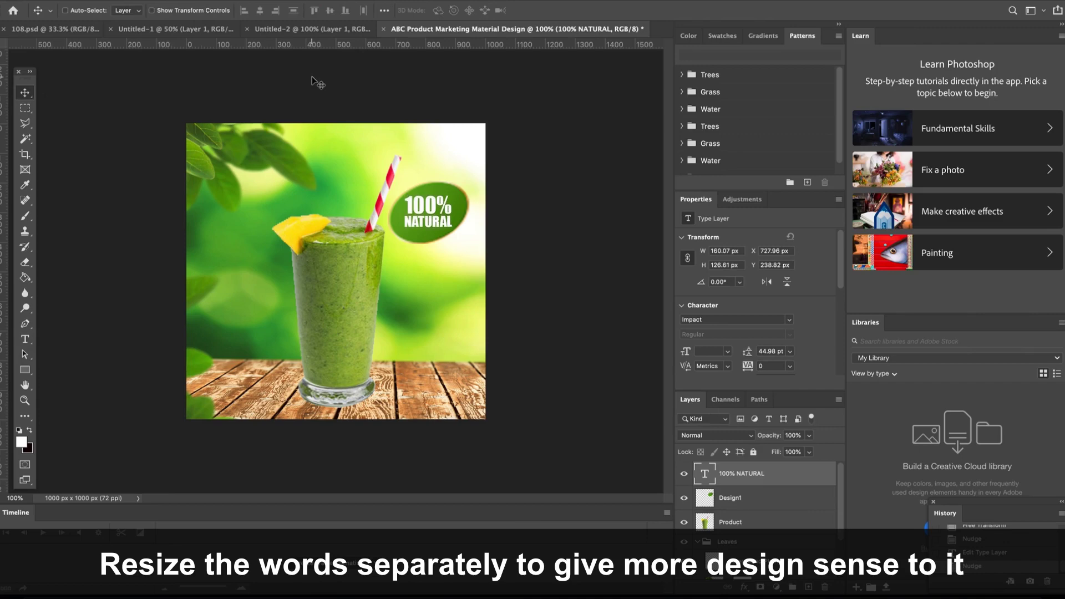
Add a new white Impact text layer reading "GREEN" over the upper-left leaves and set it to 72 pt
click(25, 399)
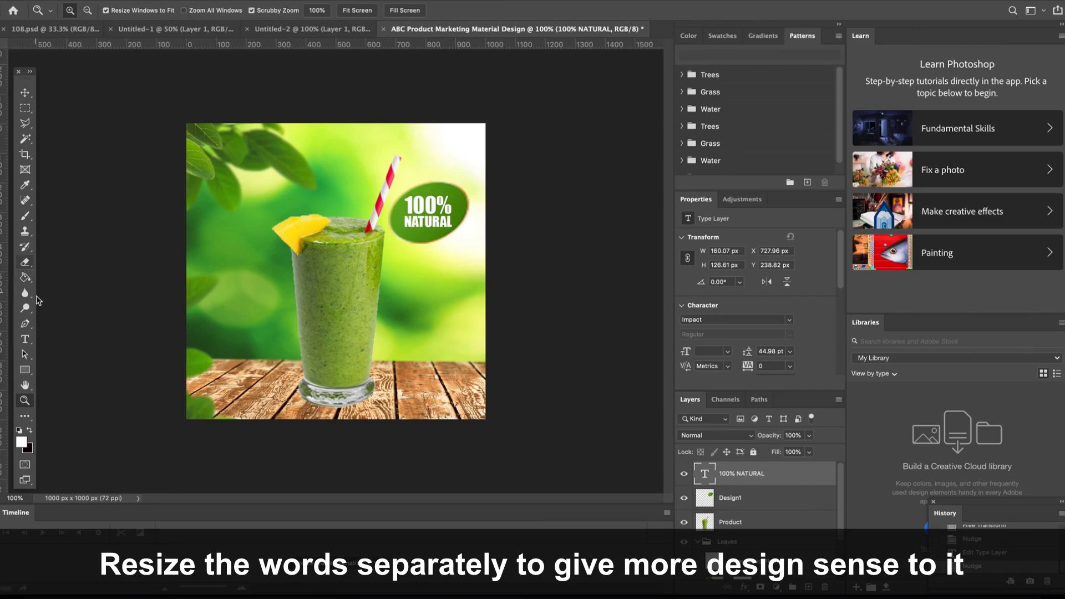
click(29, 339)
click(212, 178)
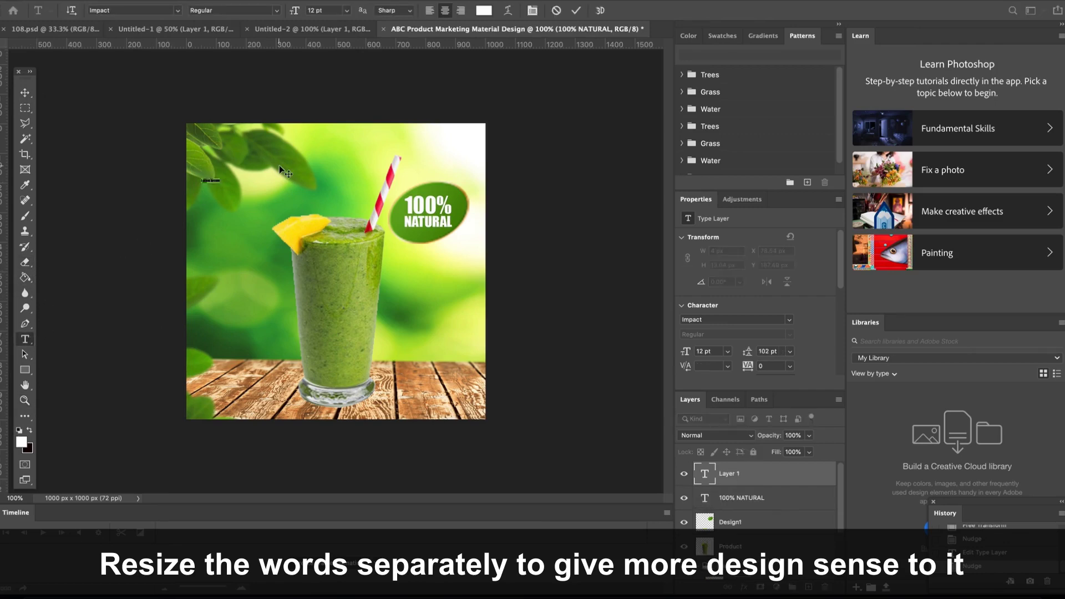
key(BackSpace)
key(ctrl+a)
click(336, 13)
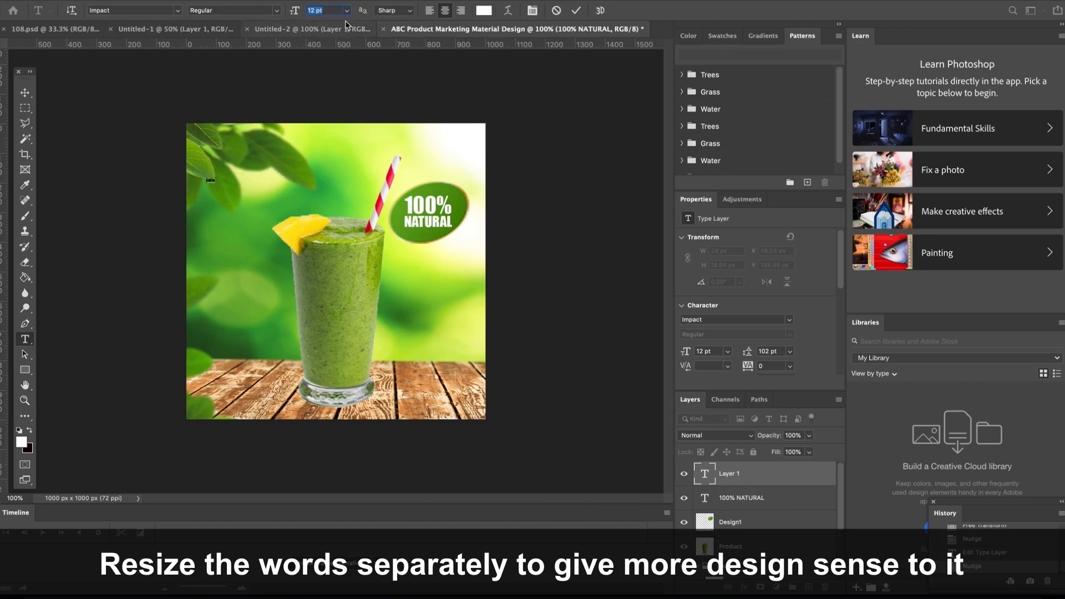
click(347, 10)
click(337, 162)
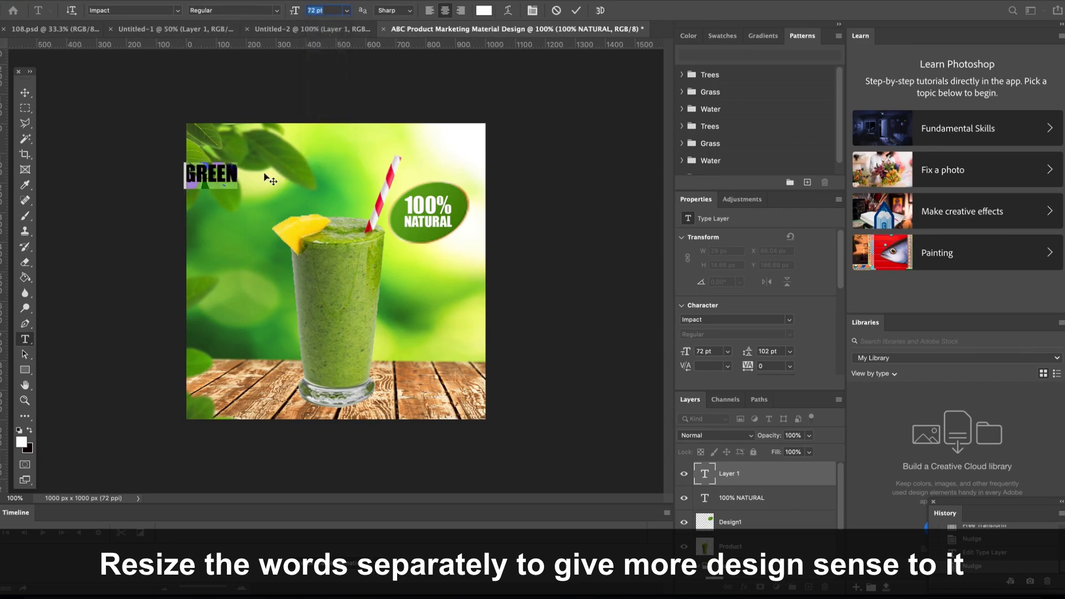
Extend the headline text so it reads "GREEN HEALTHY DRINK"
click(235, 174)
text(JU)
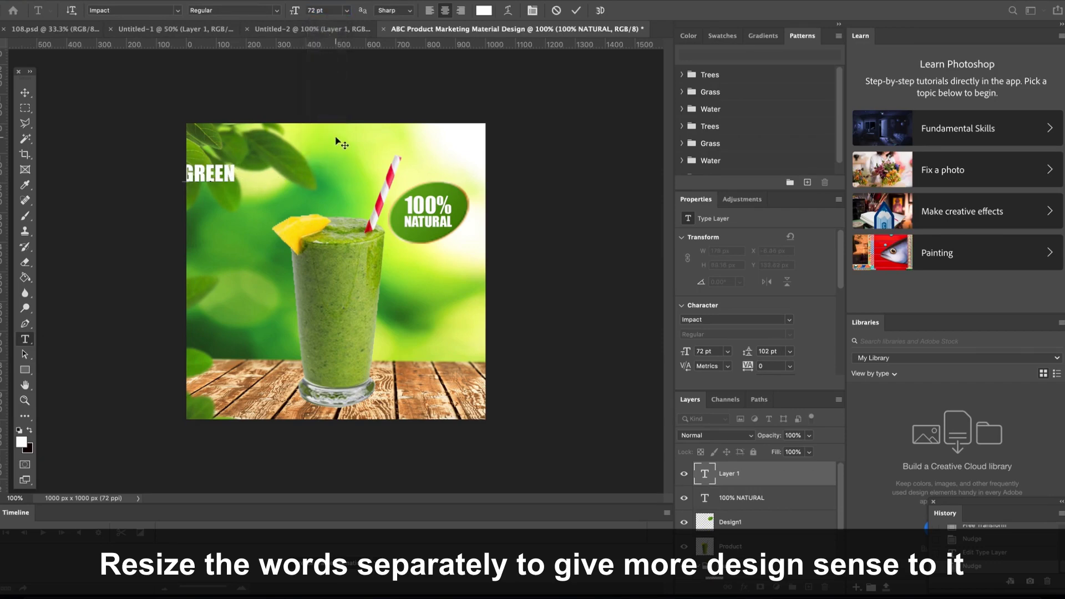
key(BackSpace)
key(BackSpace)
key(BackSpace)
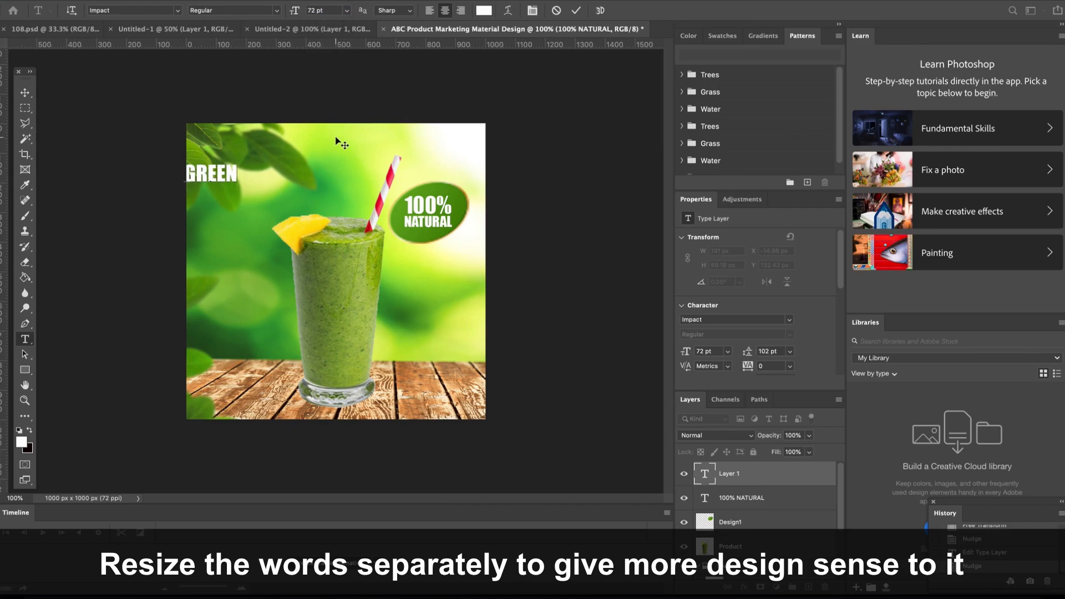
text(HEALTHY)
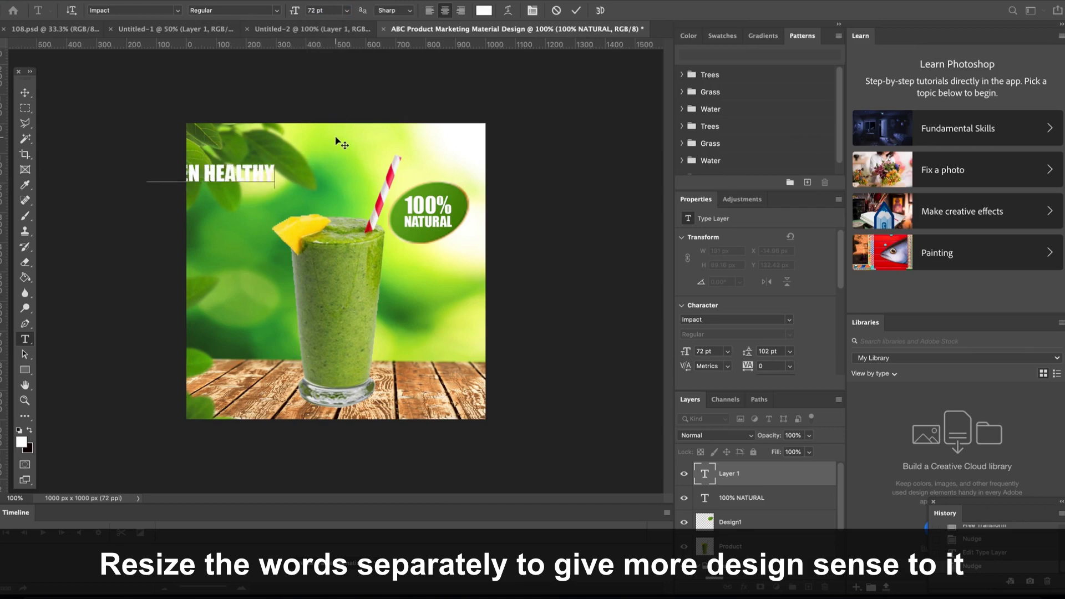
text( DRINK)
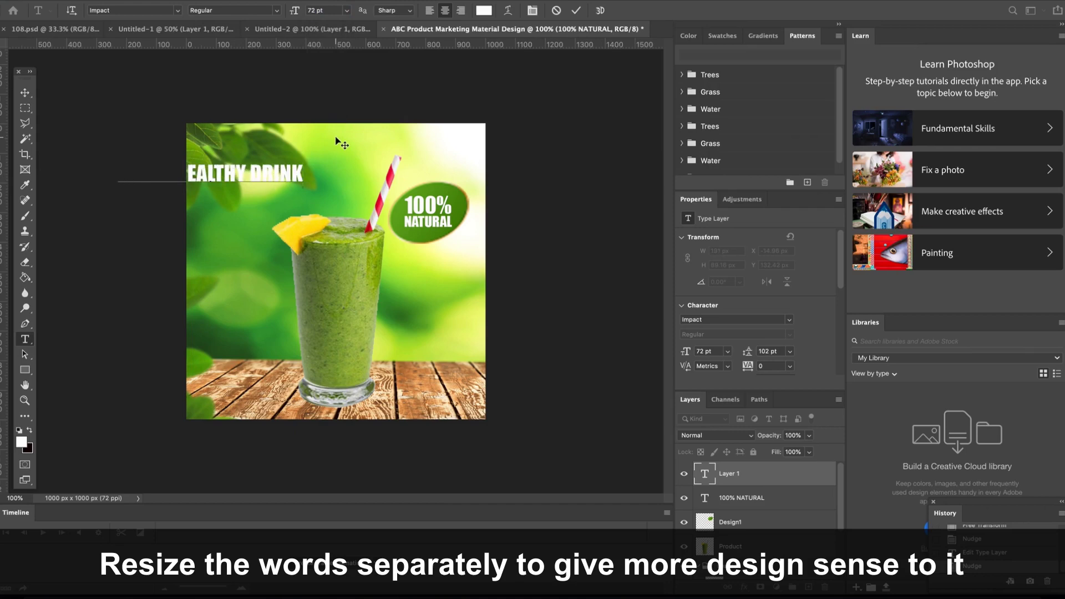
Move the GREEN HEALTHY DRINK headline above the glass and scale it to about 893 x 129 px, spanning the design's width
click(25, 93)
mouse_move(228, 180)
mouse_down()
mouse_move(361, 169)
mouse_move(315, 154)
mouse_up()
key(ctrl+t)
drag(387, 161, 471, 174)
key(Return)
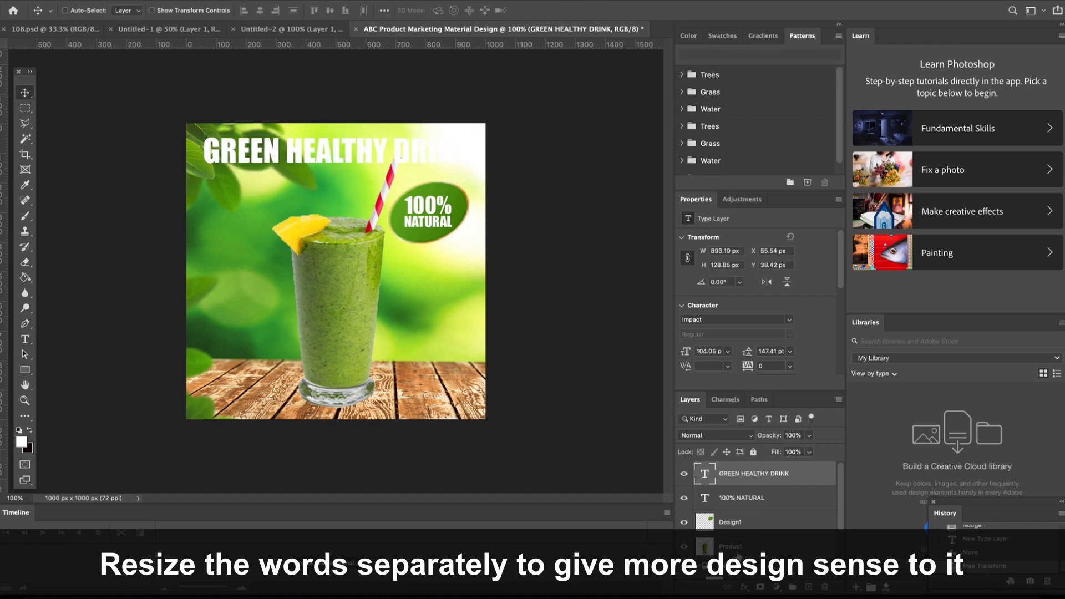
Try a drop shadow and a black color overlay on the GREEN HEALTHY DRINK headline
click(744, 588)
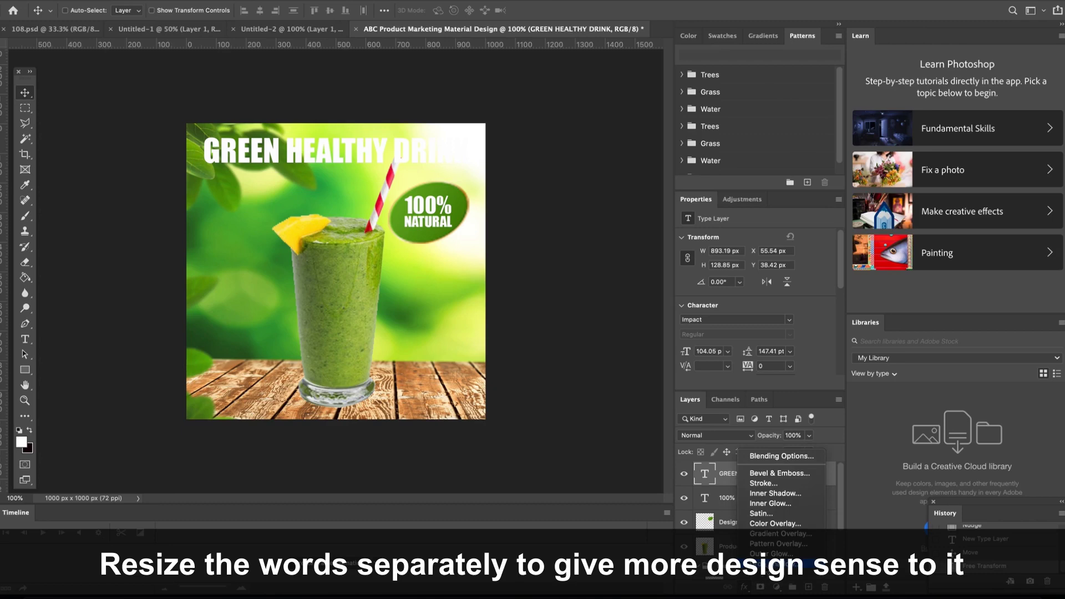
click(771, 564)
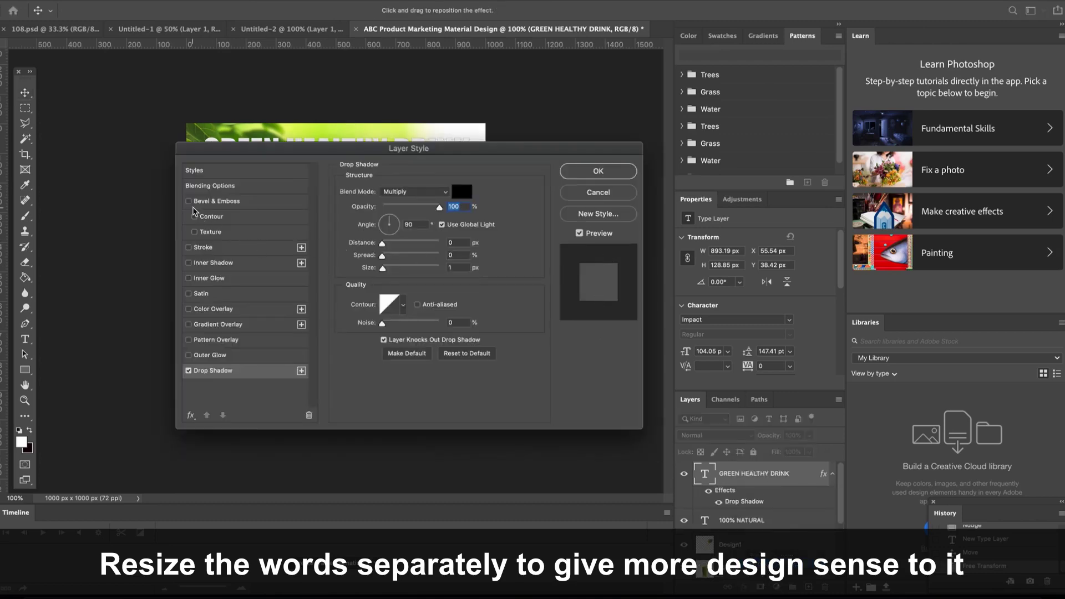
drag(394, 151, 383, 204)
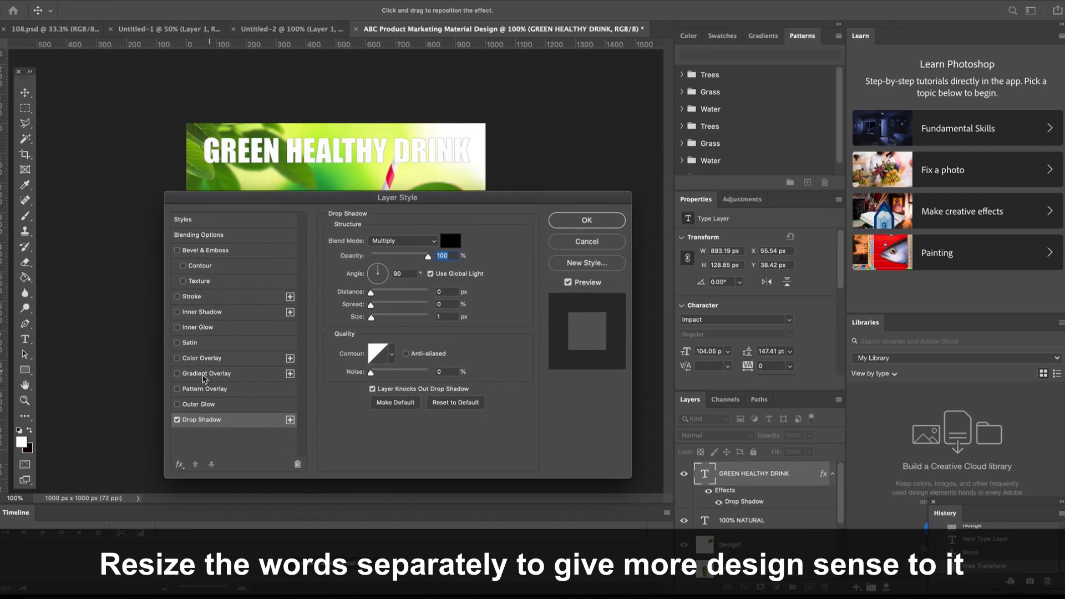
click(178, 359)
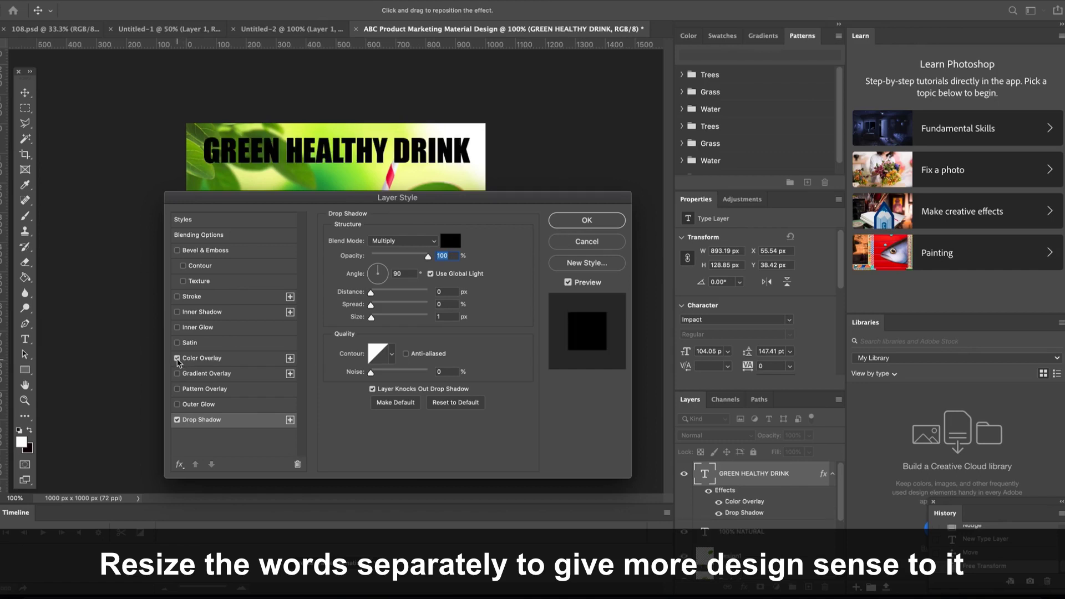
click(178, 359)
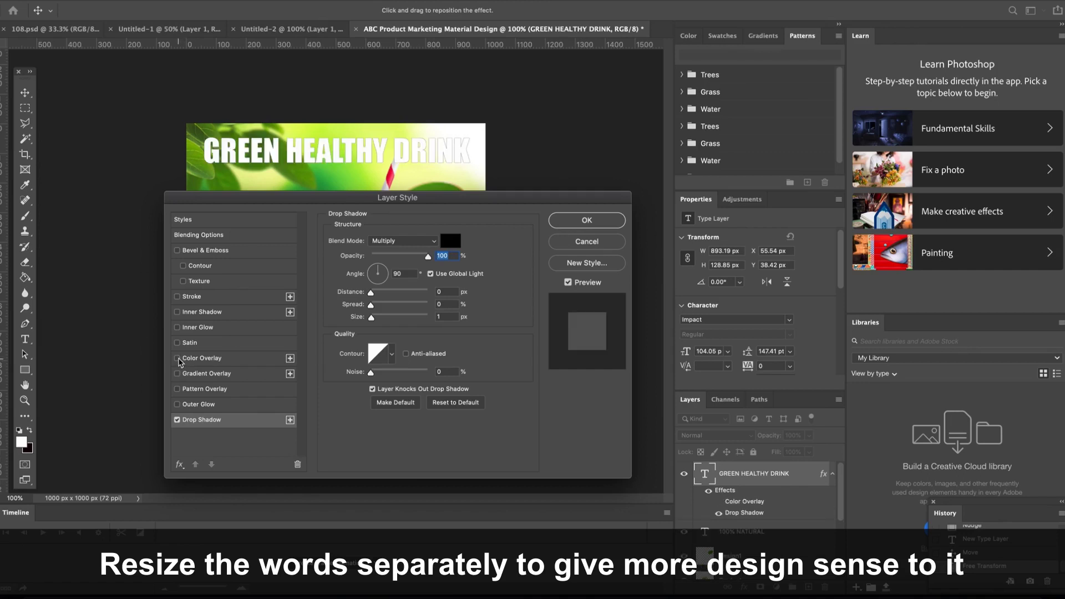
click(177, 420)
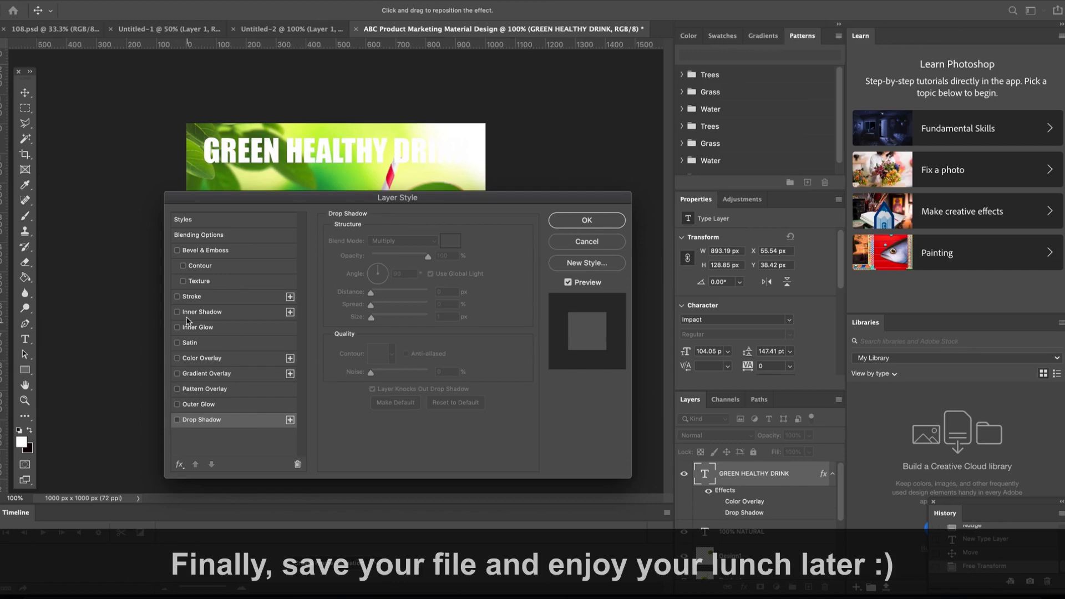
Apply a 2 px black inside stroke to the GREEN HEALTHY DRINK headline, without a drop shadow
click(177, 297)
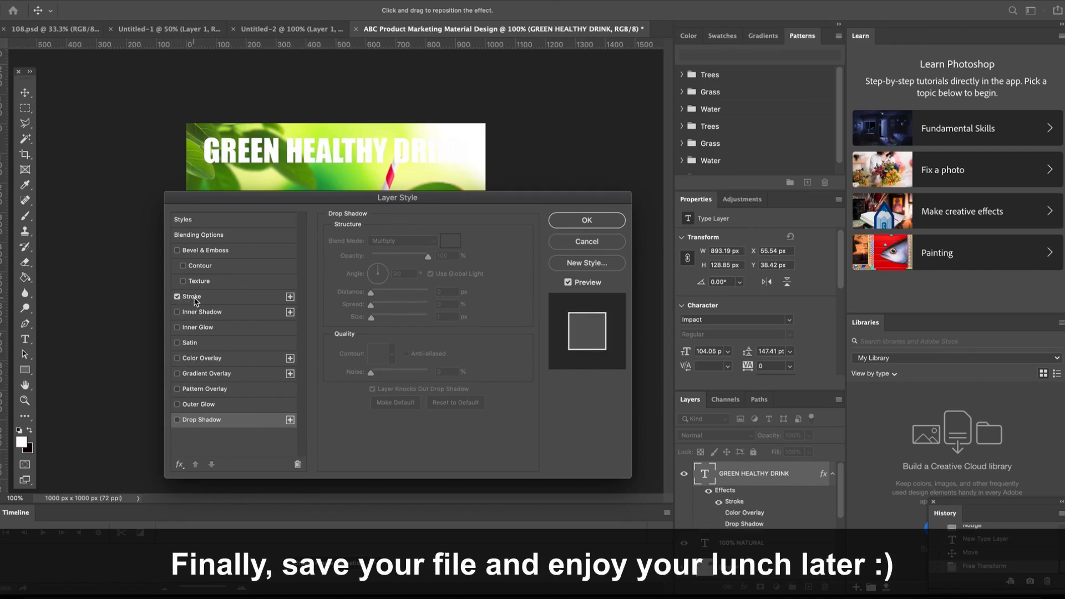
click(192, 297)
click(358, 326)
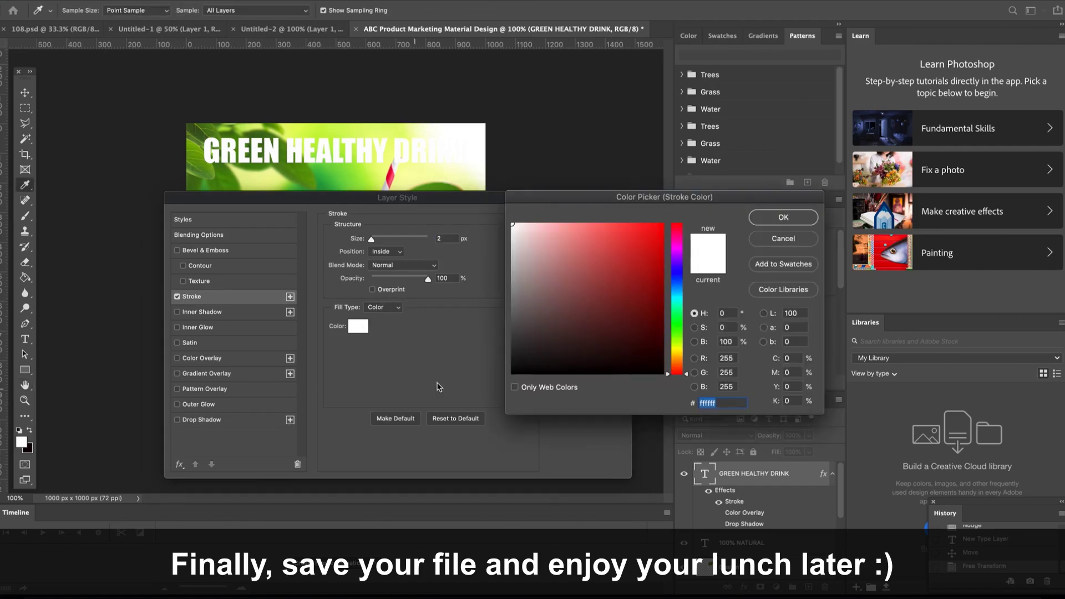
key(Return)
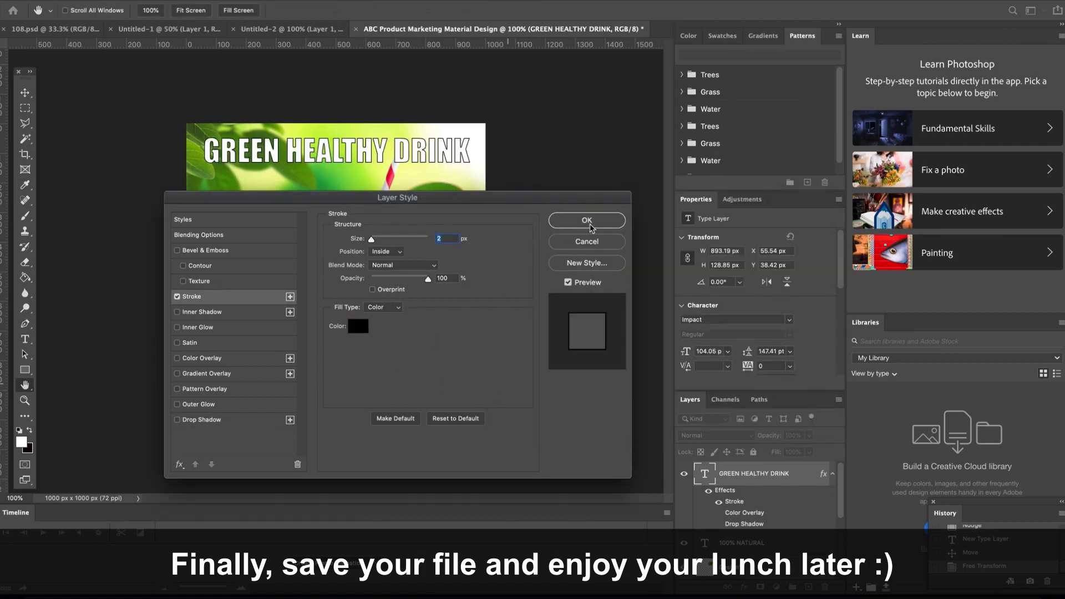
click(177, 419)
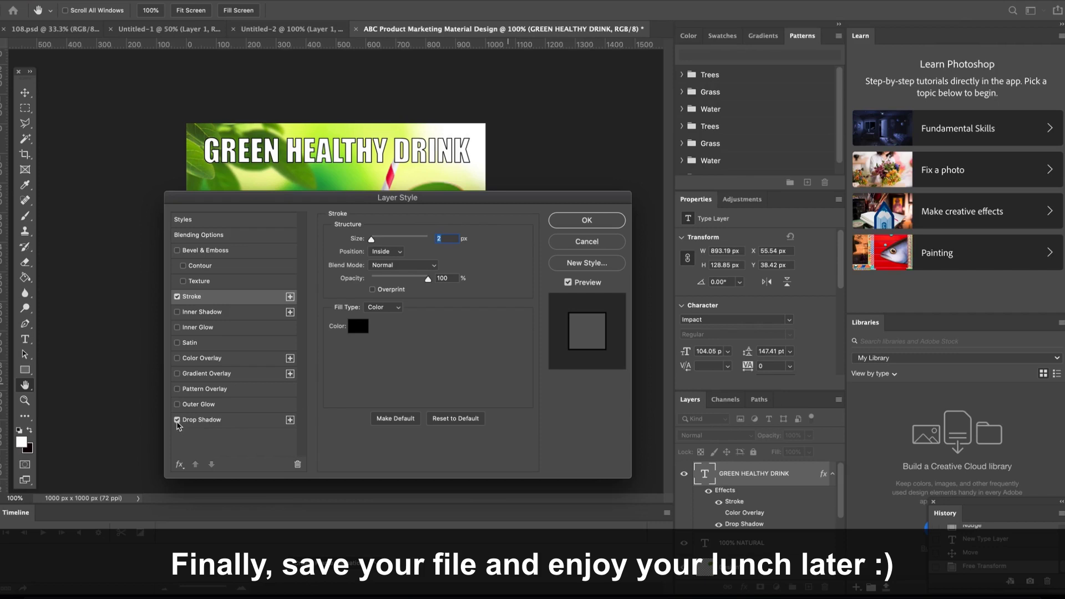
click(177, 420)
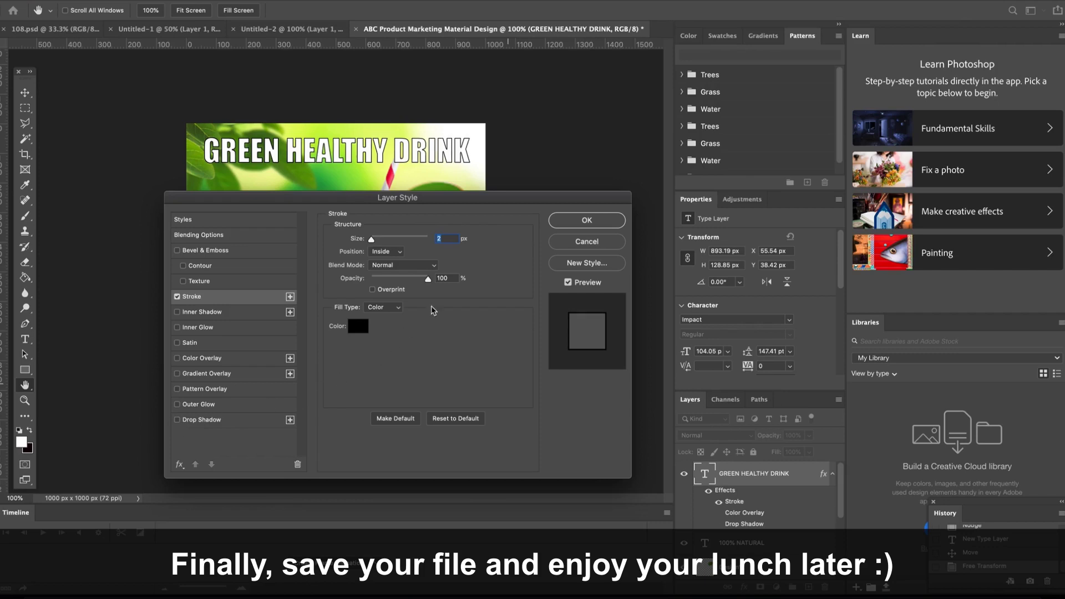
click(571, 225)
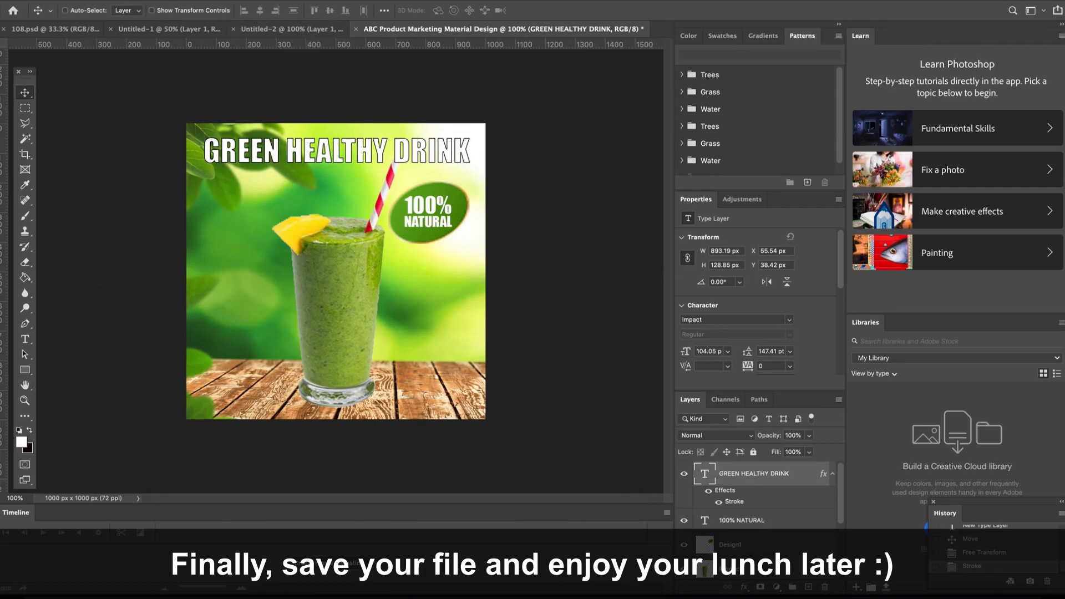
Bring up the file commands for saving the finished design
click(91, 0)
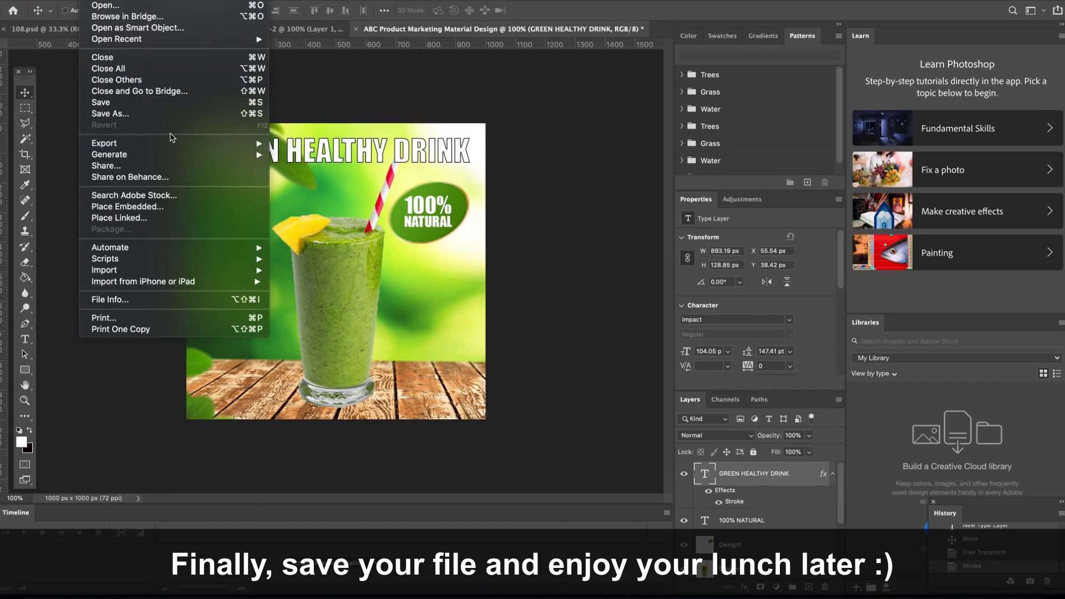